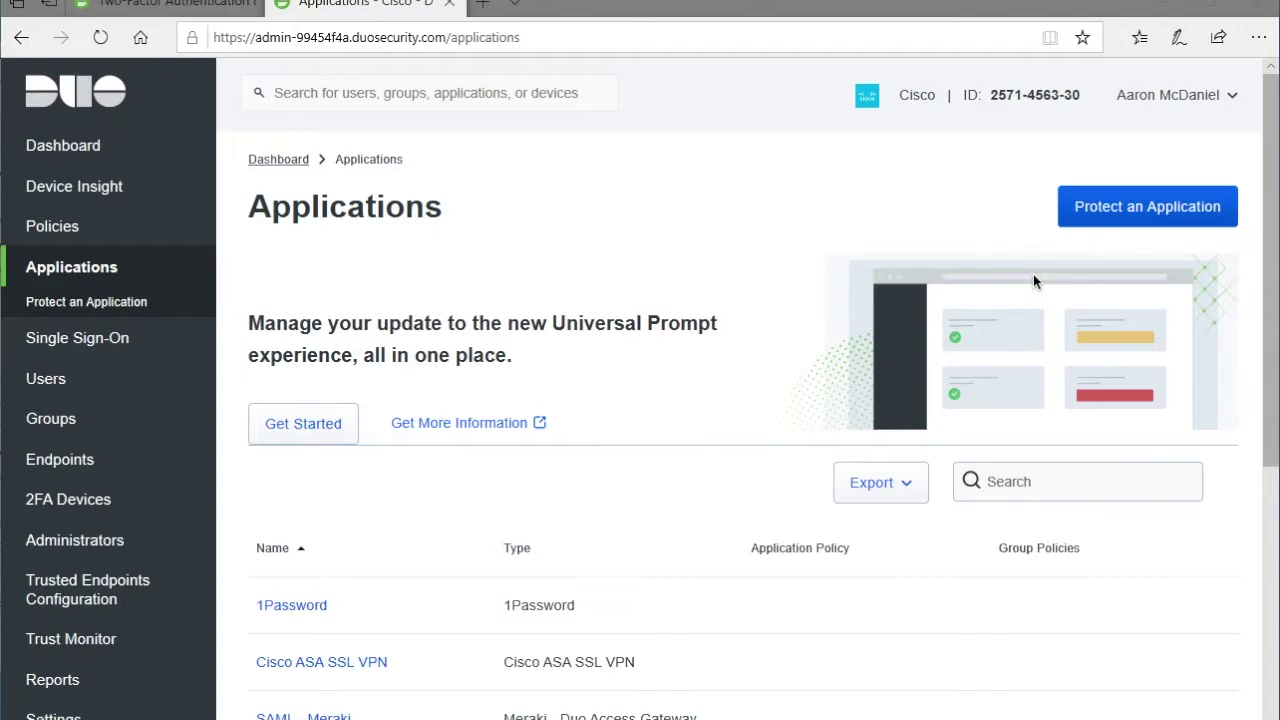
# - Open the Protect an Application catalogue and filter it to RDP
pyautogui.click(1112, 215)
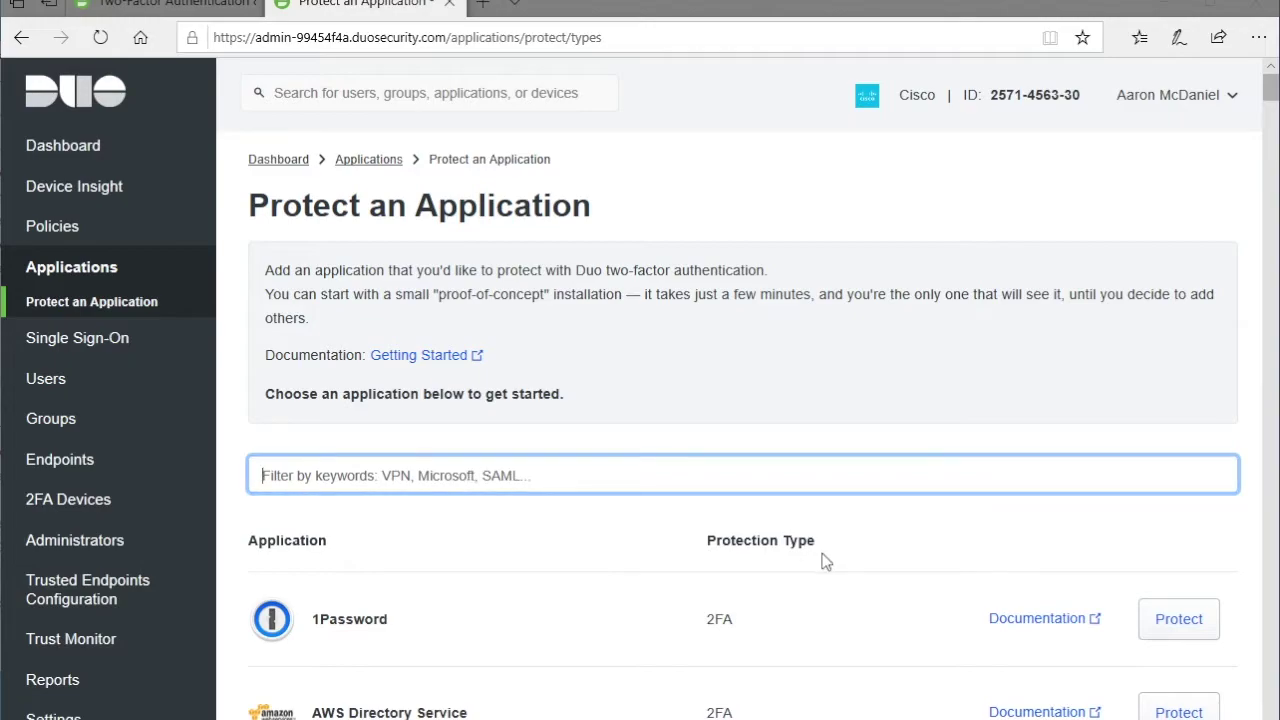
pyautogui.write('RDP')
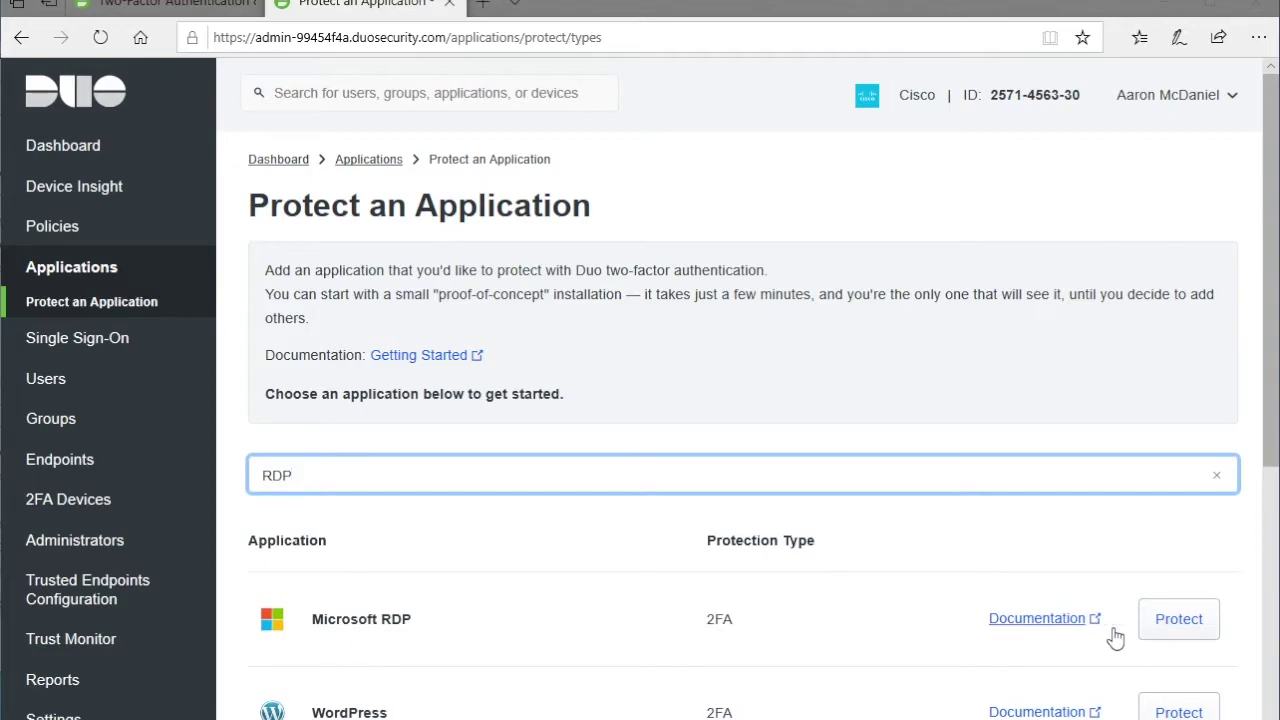
# - Protect Microsoft RDP and select its integration key on the new application's details page
pyautogui.click(1185, 622)
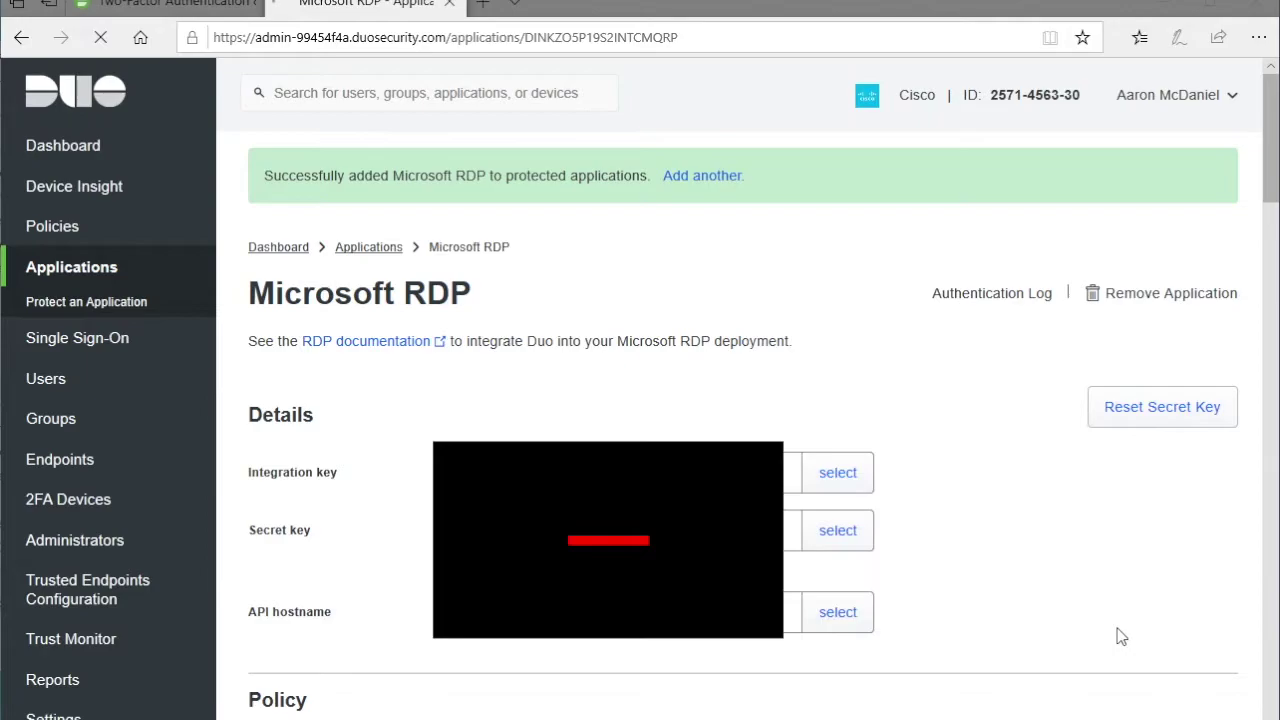
pyautogui.click(812, 485)
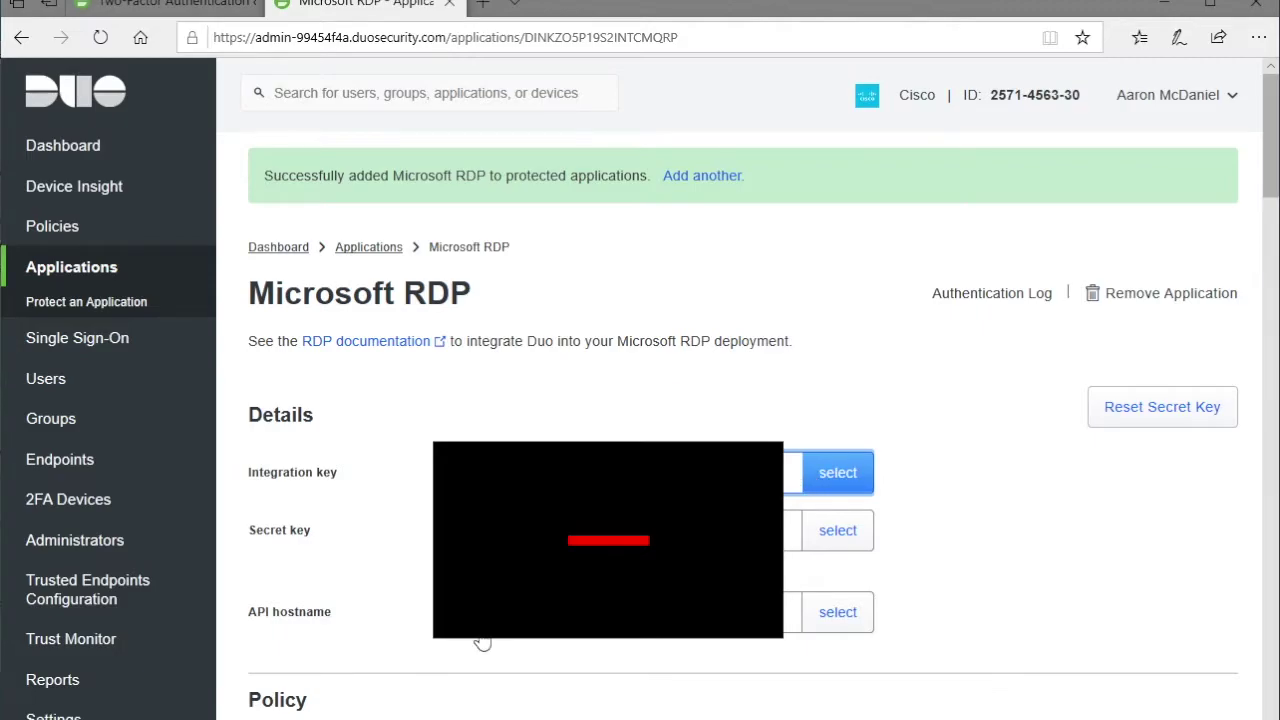
pyautogui.click(1052, 522)
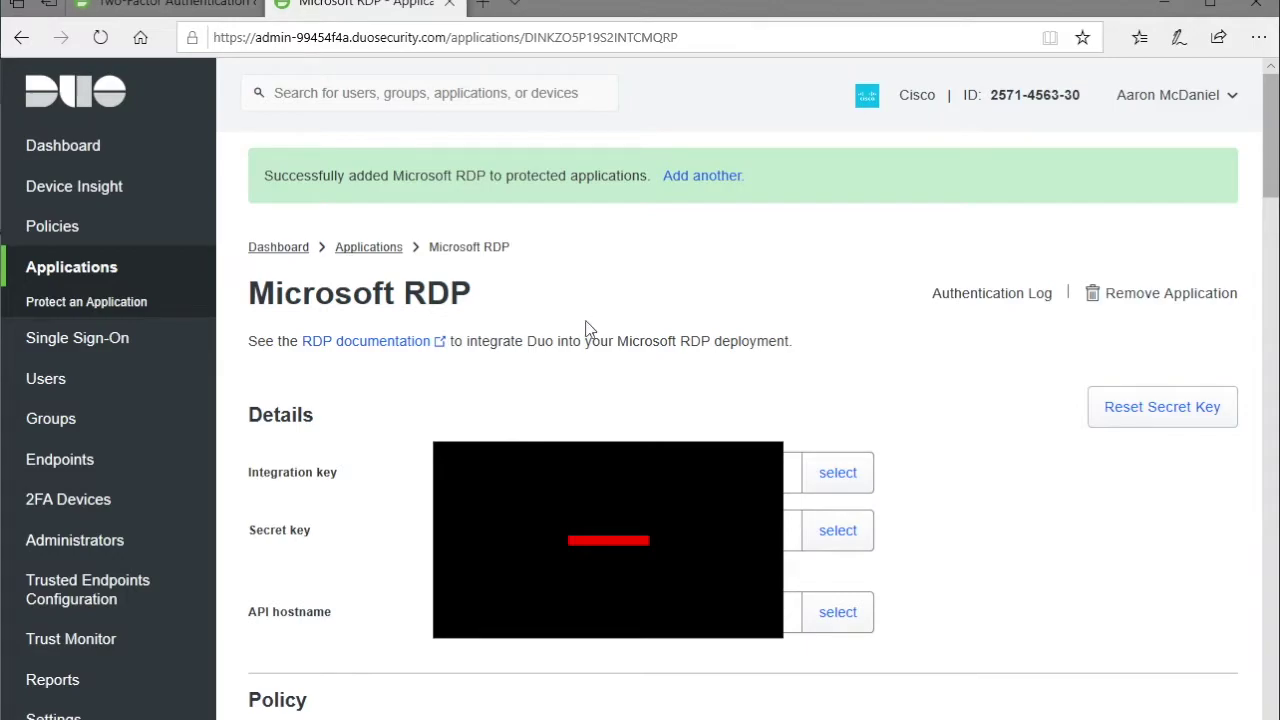
# - Go to the First Steps section of the Duo RDP guide and download the Windows Logon installer
pyautogui.click(350, 343)
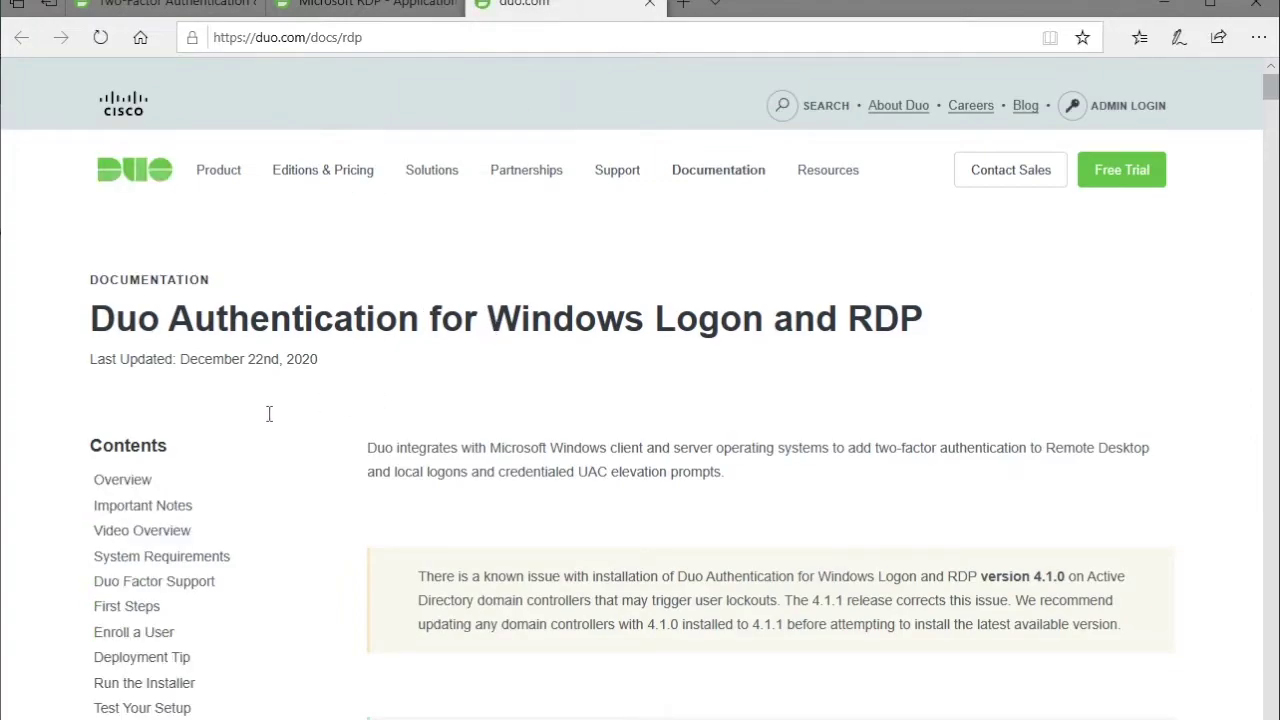
pyautogui.click(125, 606)
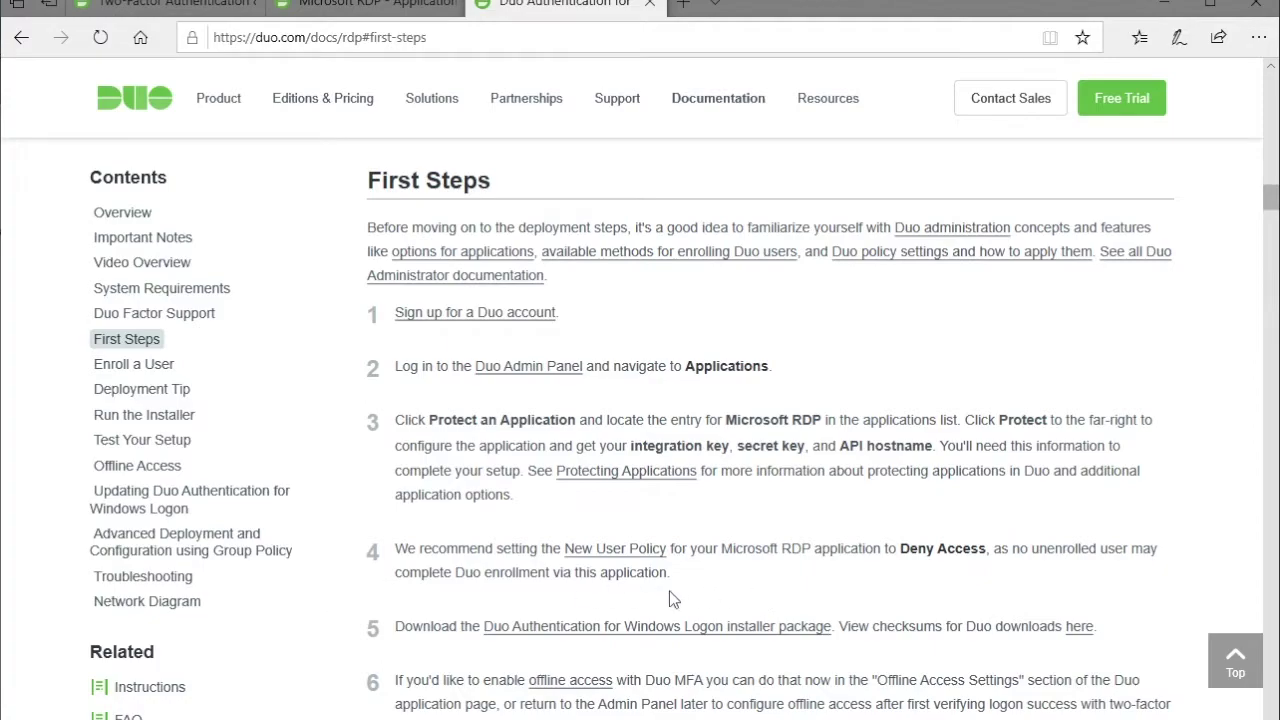
pyautogui.click(724, 633)
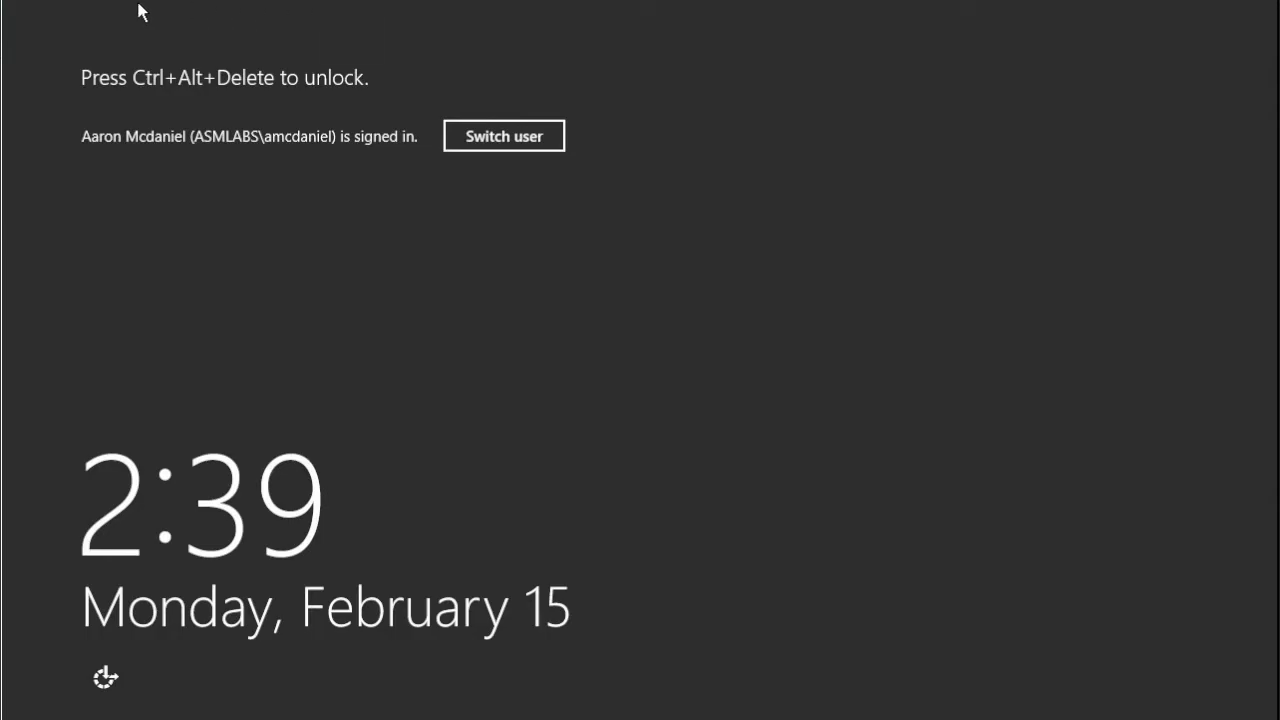
# - Unlock the Windows session with the account password and open File Explorer at This PC
pyautogui.hotkey('ctrl', 'alt', 'Delete')
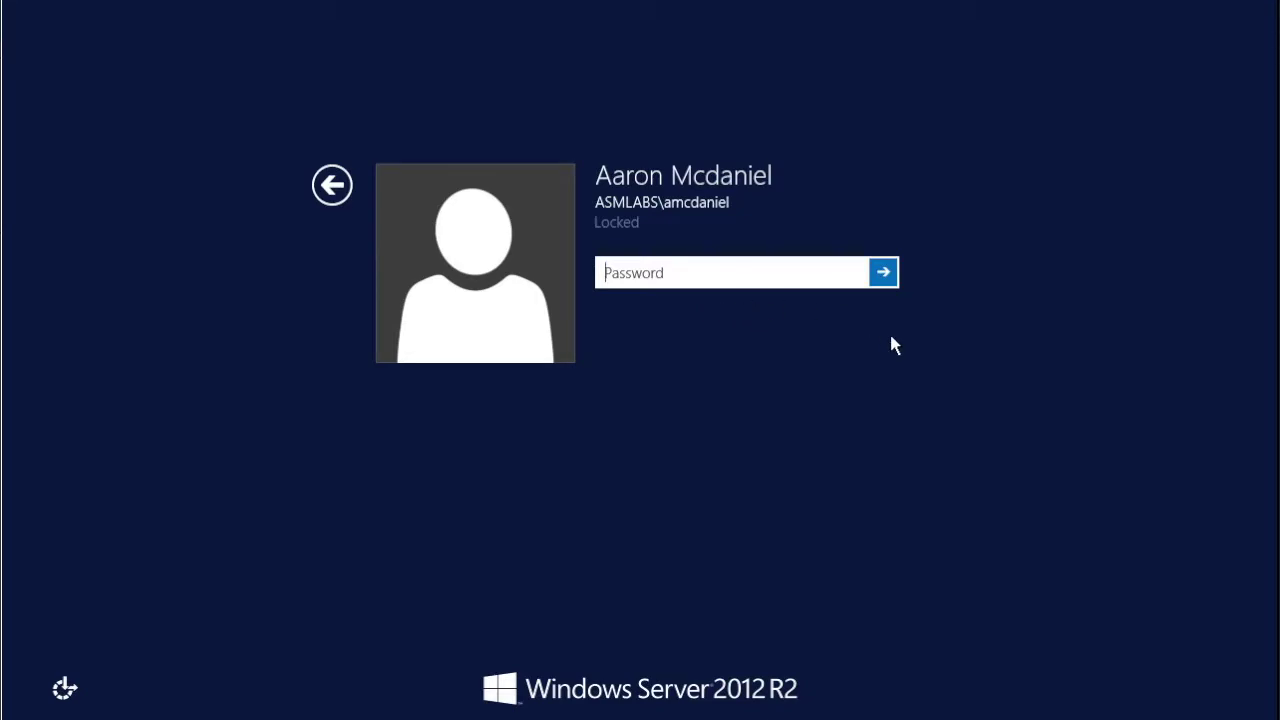
pyautogui.write('Pa$$w0rd1')
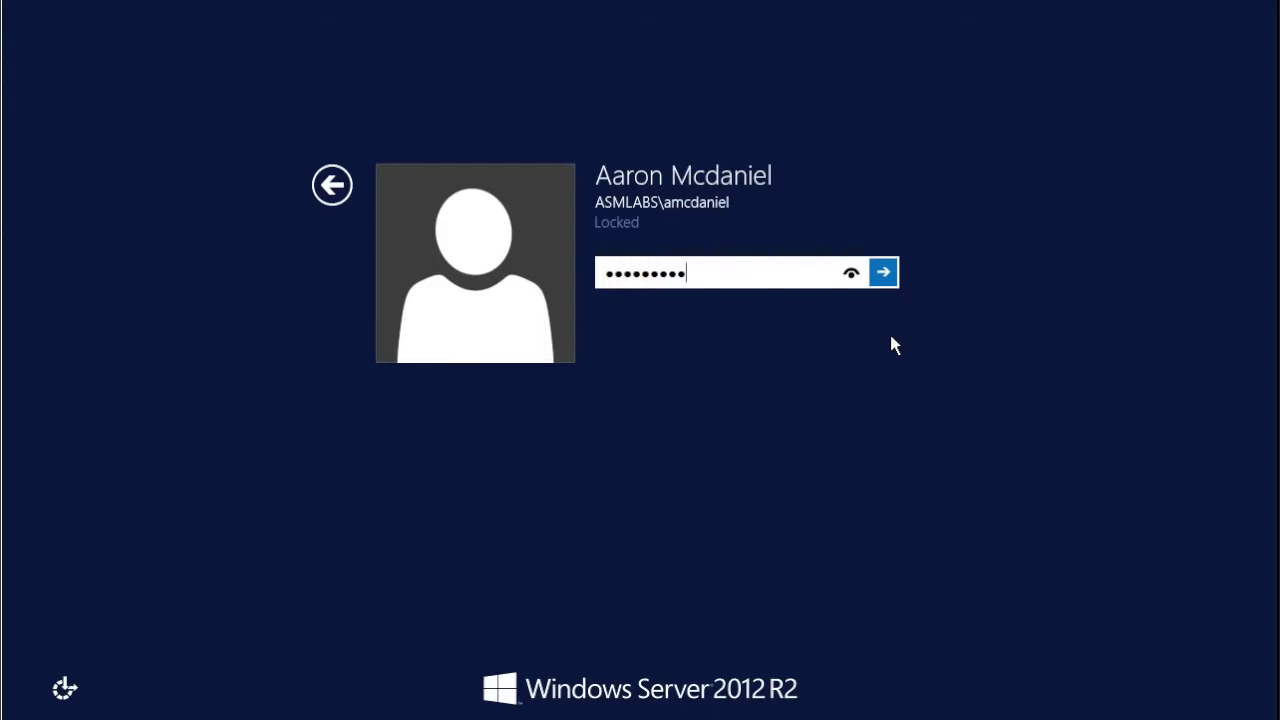
pyautogui.press('Return')
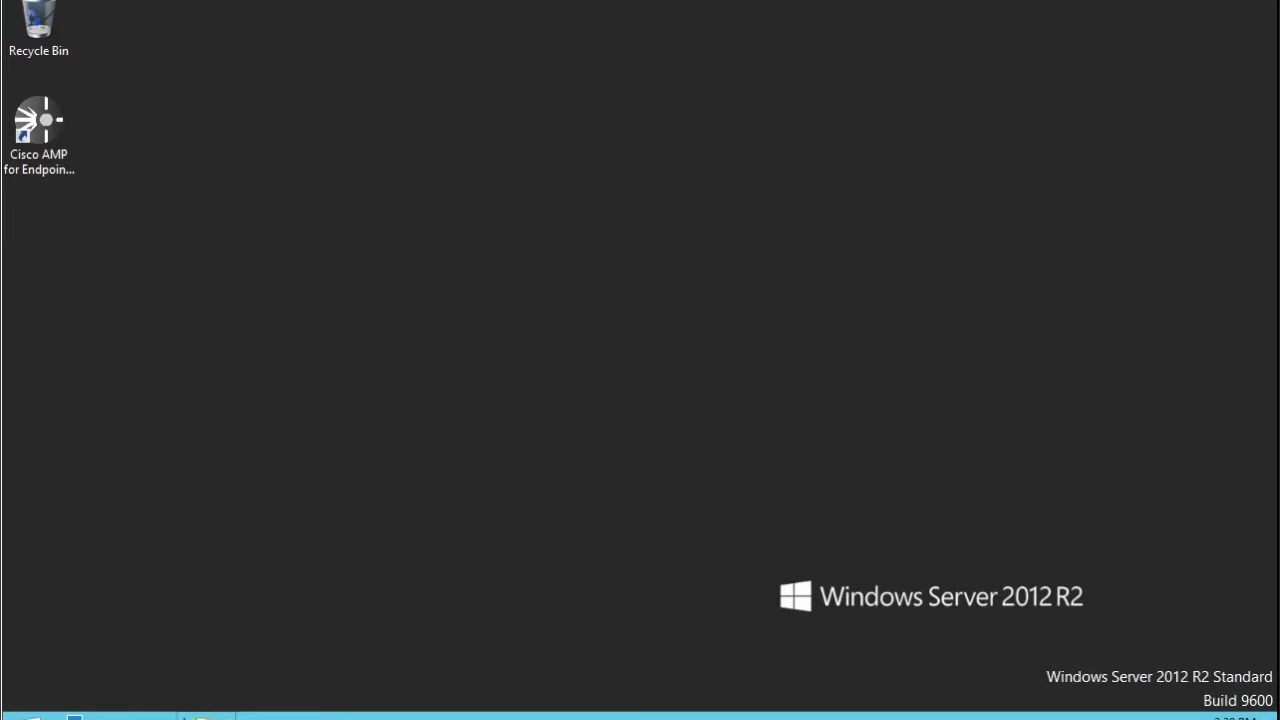
pyautogui.press('super+e')
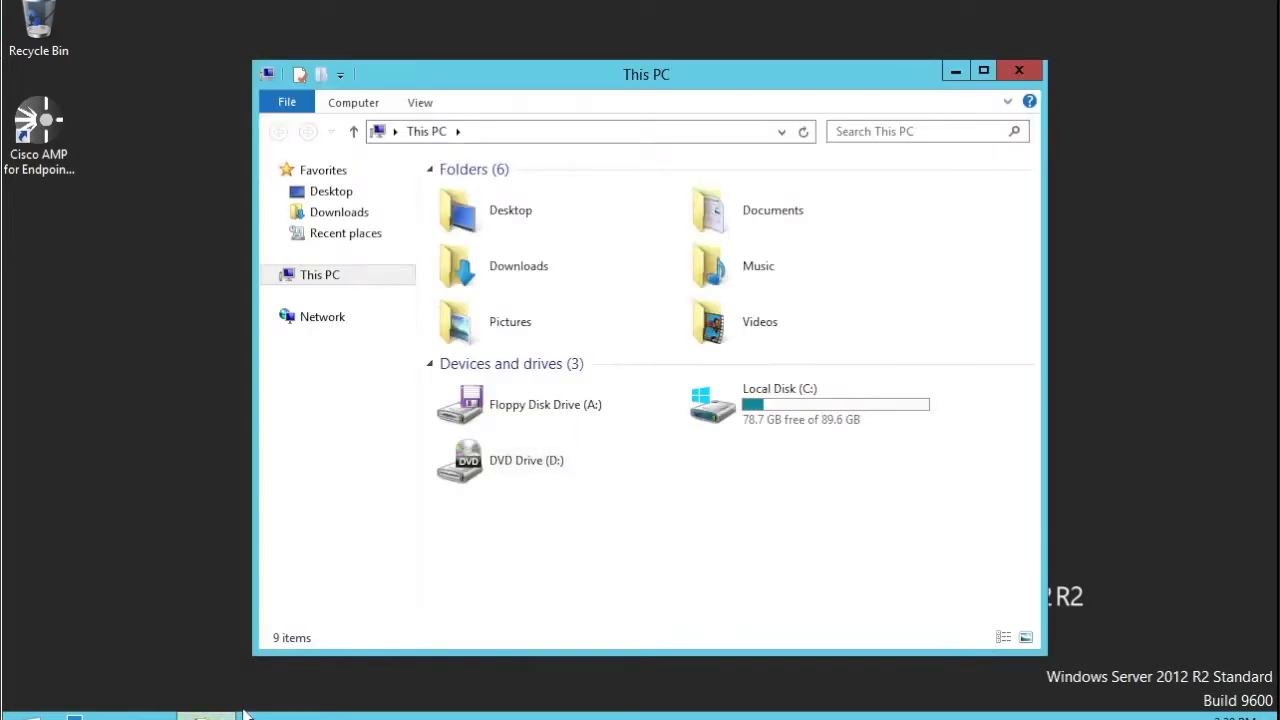
# - Run duo-win-login-4.1.3 from Local Disk (C:) to start the installer wizard
pyautogui.doubleClick(713, 418)
pyautogui.click(466, 298)
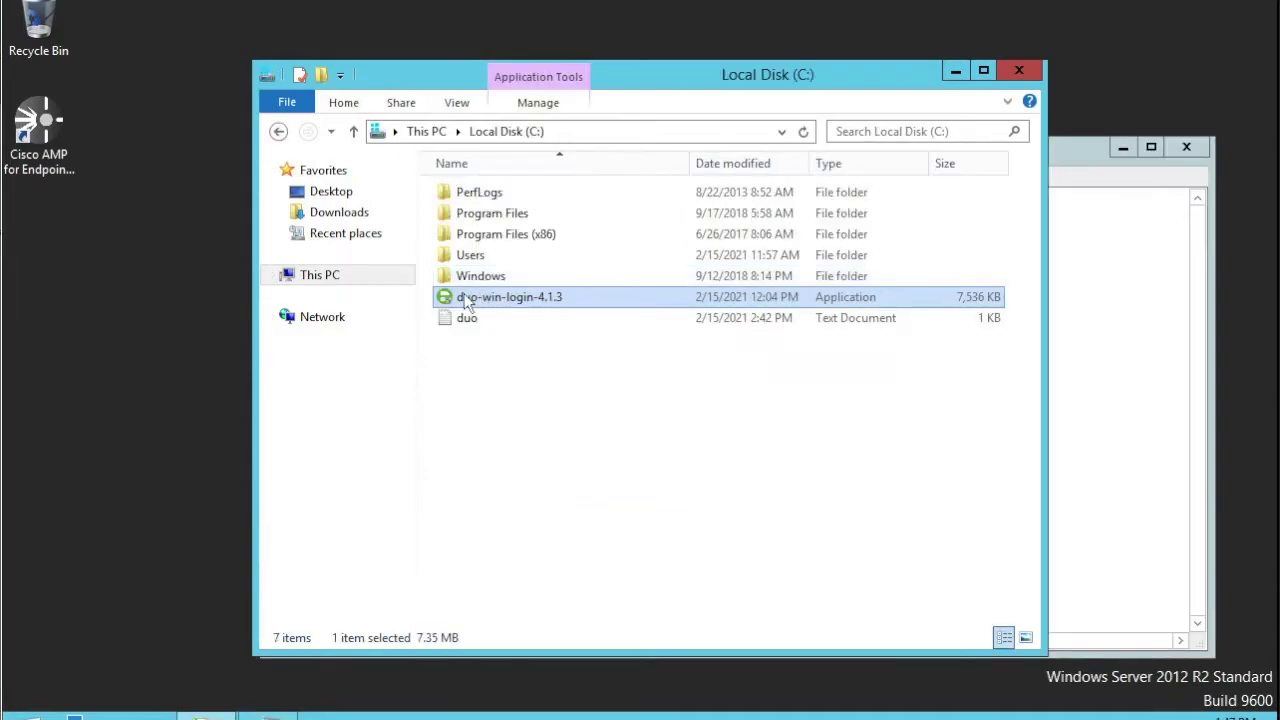
pyautogui.doubleClick(464, 300)
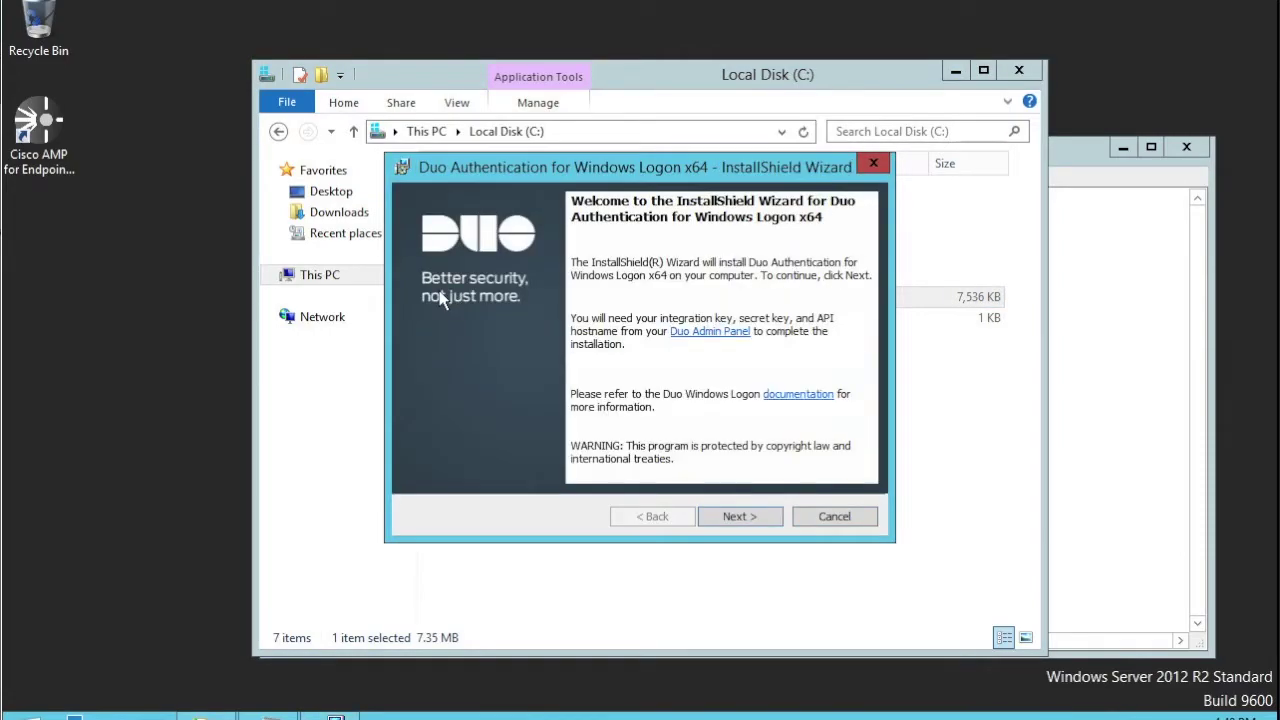
# - Pass the welcome page and copy the API hostname from the duo notes into the installer
pyautogui.click(740, 516)
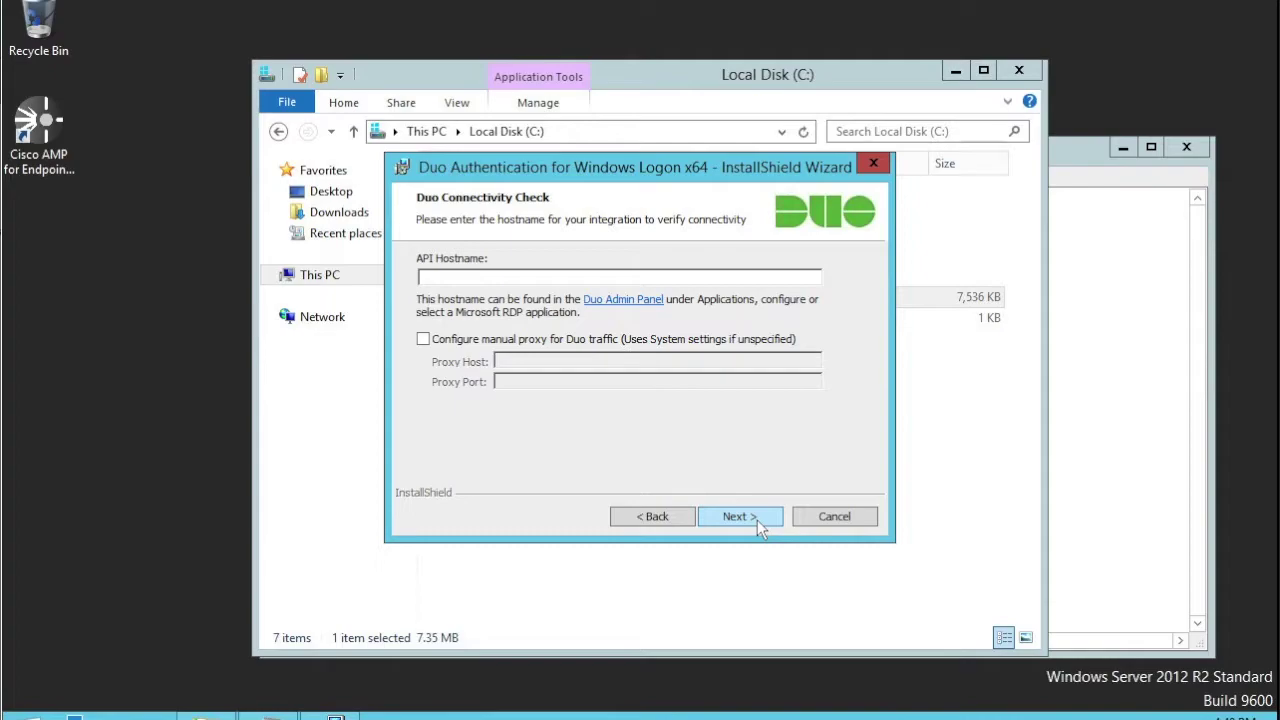
pyautogui.click(1088, 403)
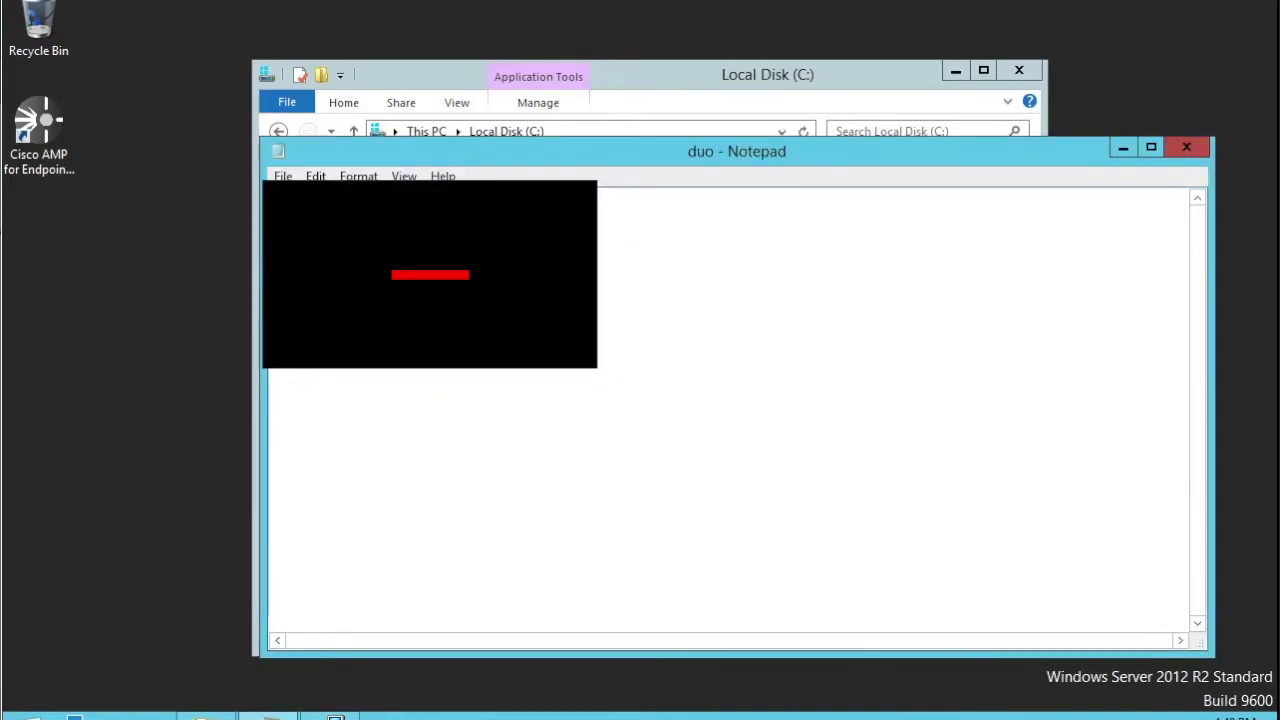
pyautogui.rightClick(322, 332)
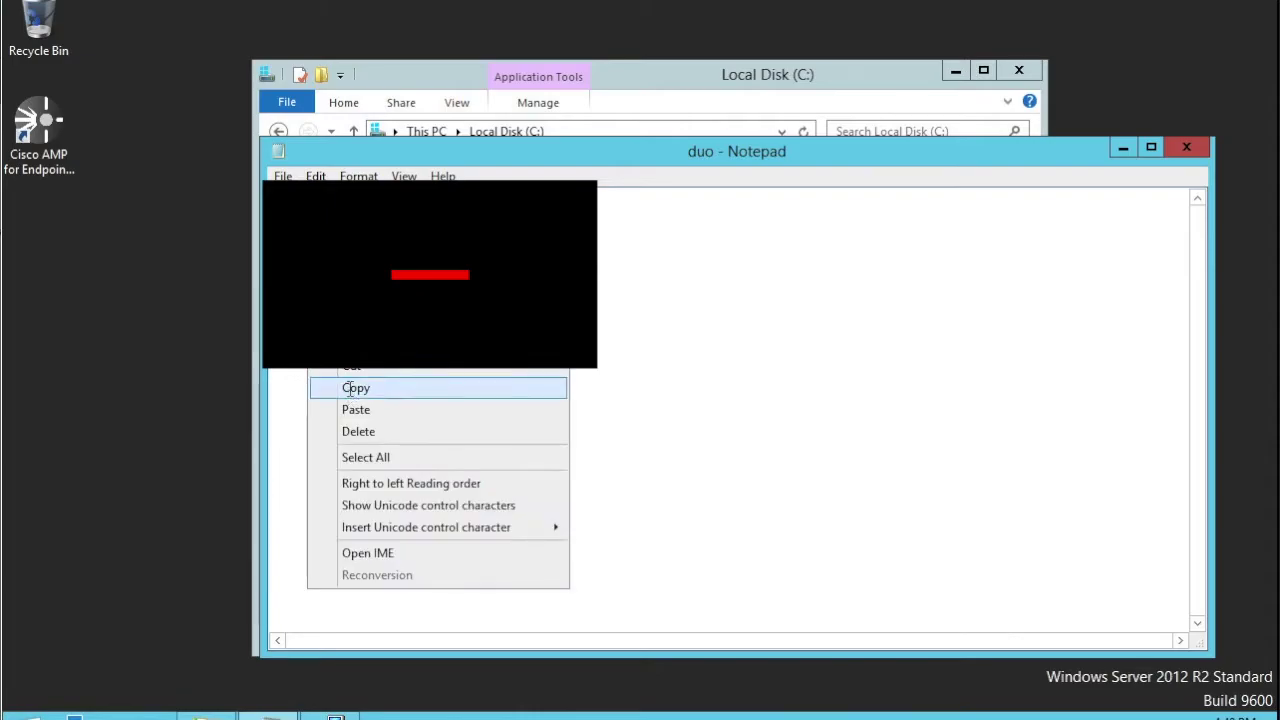
pyautogui.click(349, 386)
pyautogui.click(335, 714)
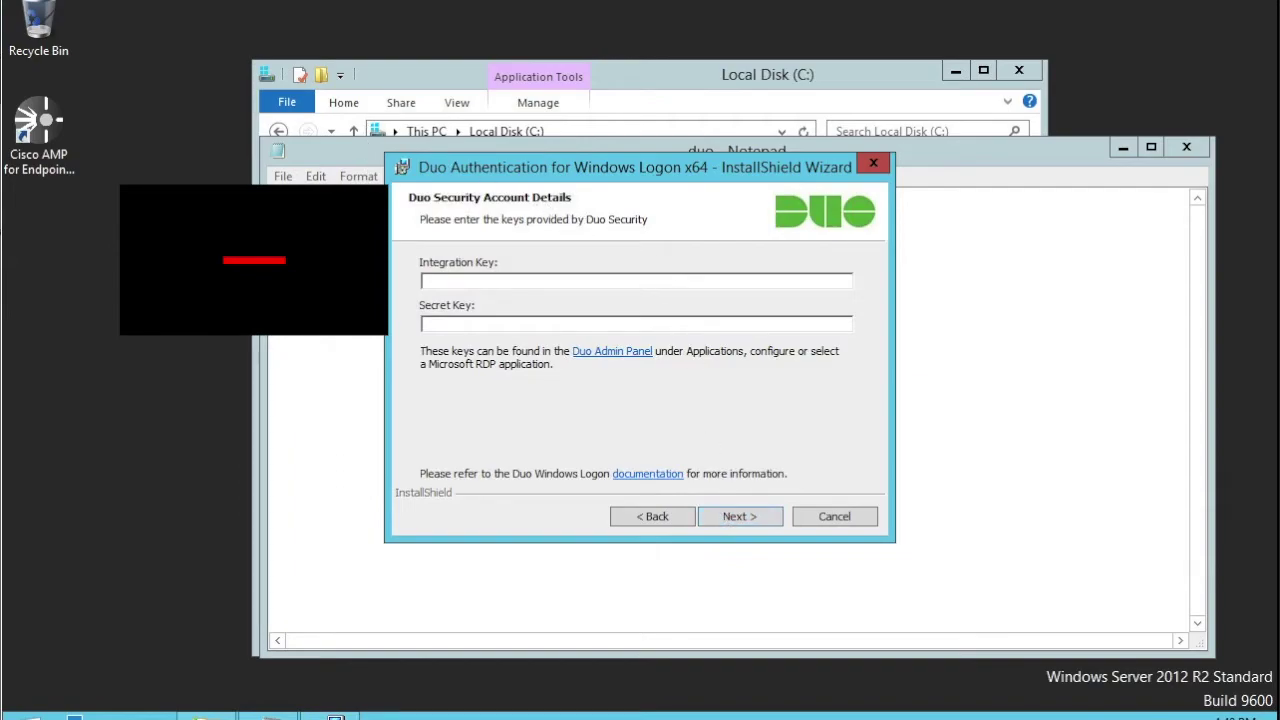
# - Copy the integration key from the duo notes into the installer's account details
pyautogui.hotkey('alt', 'Tab')
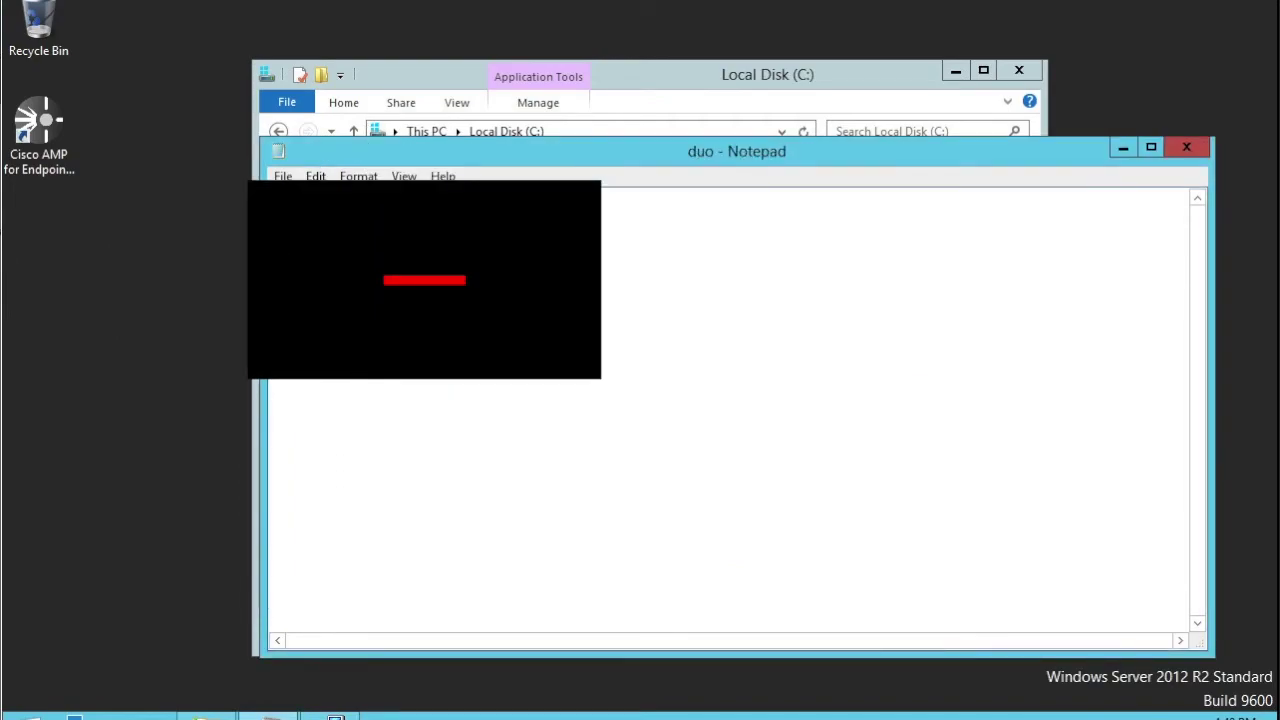
pyautogui.rightClick(330, 220)
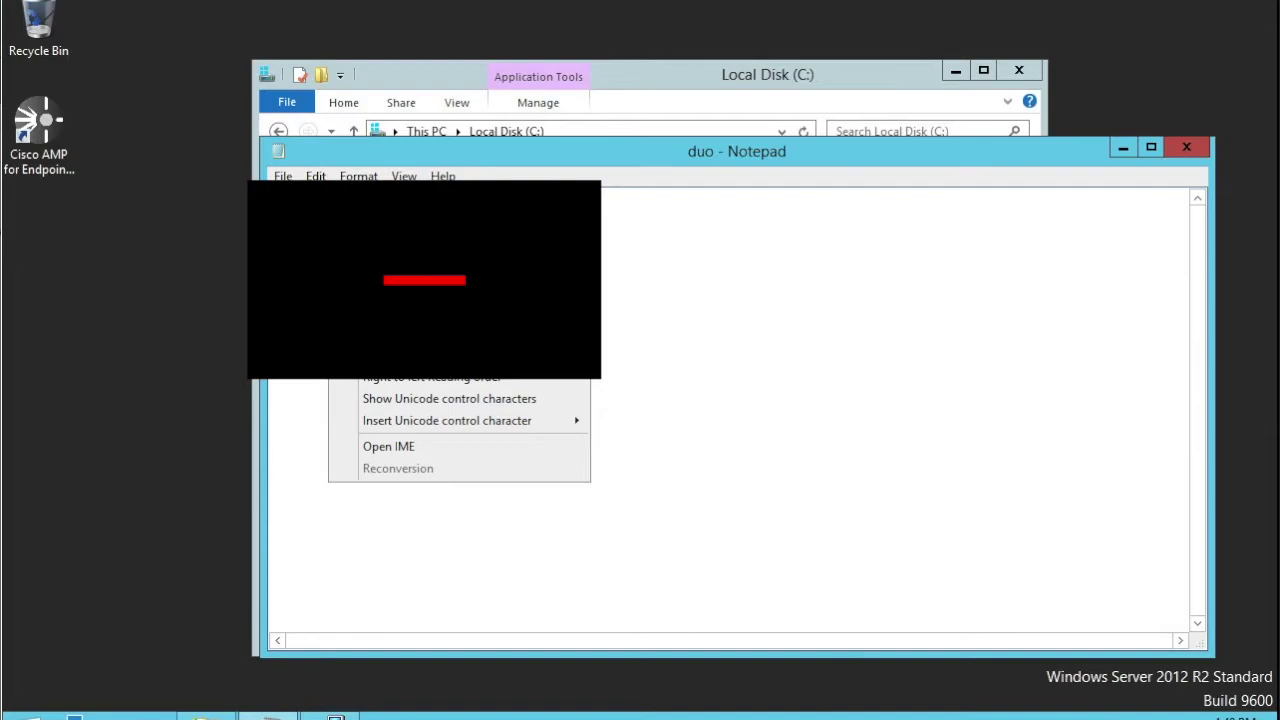
pyautogui.click(360, 640)
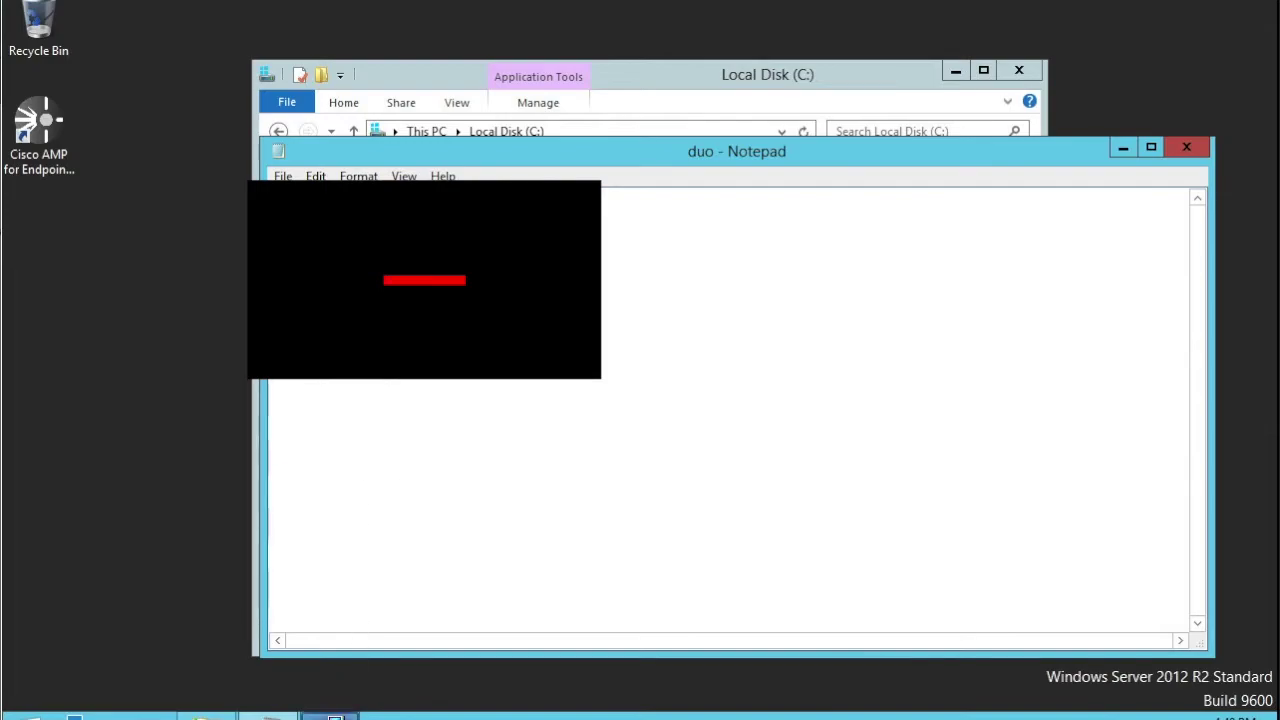
pyautogui.click(335, 716)
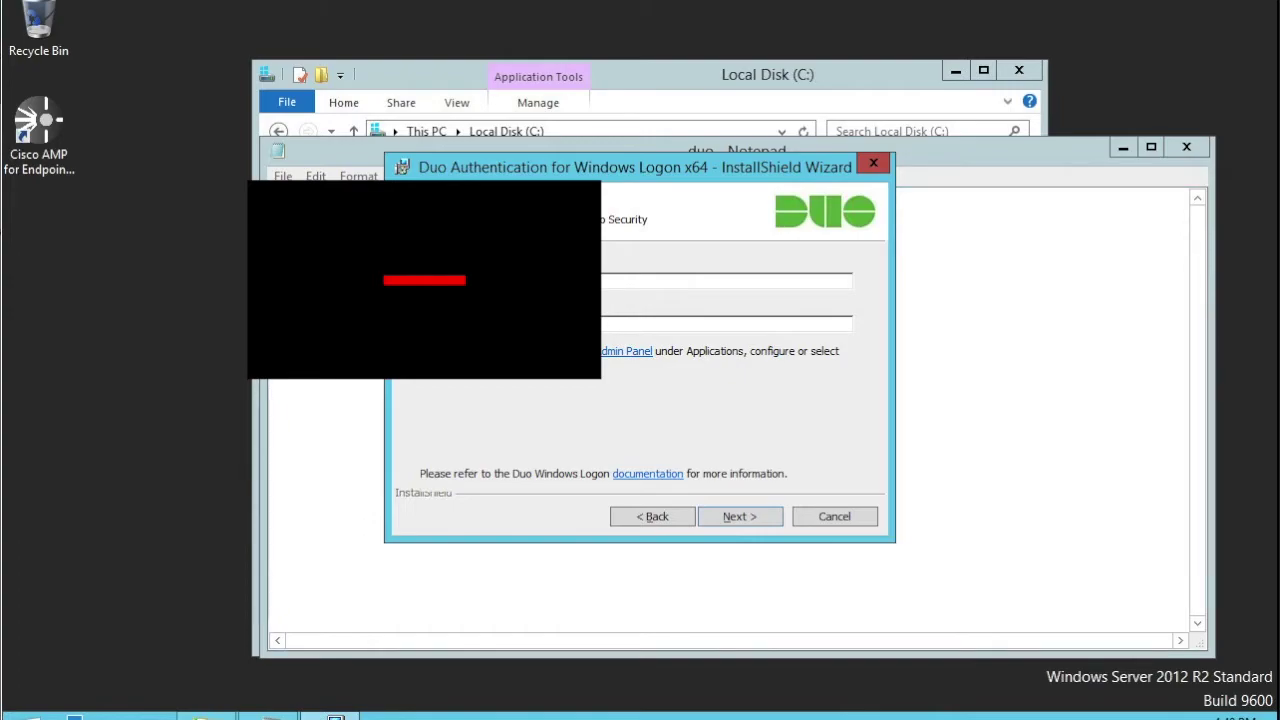
# - Copy the secret key from the duo notes and paste it into the installer
pyautogui.hotkey('alt', 'Tab')
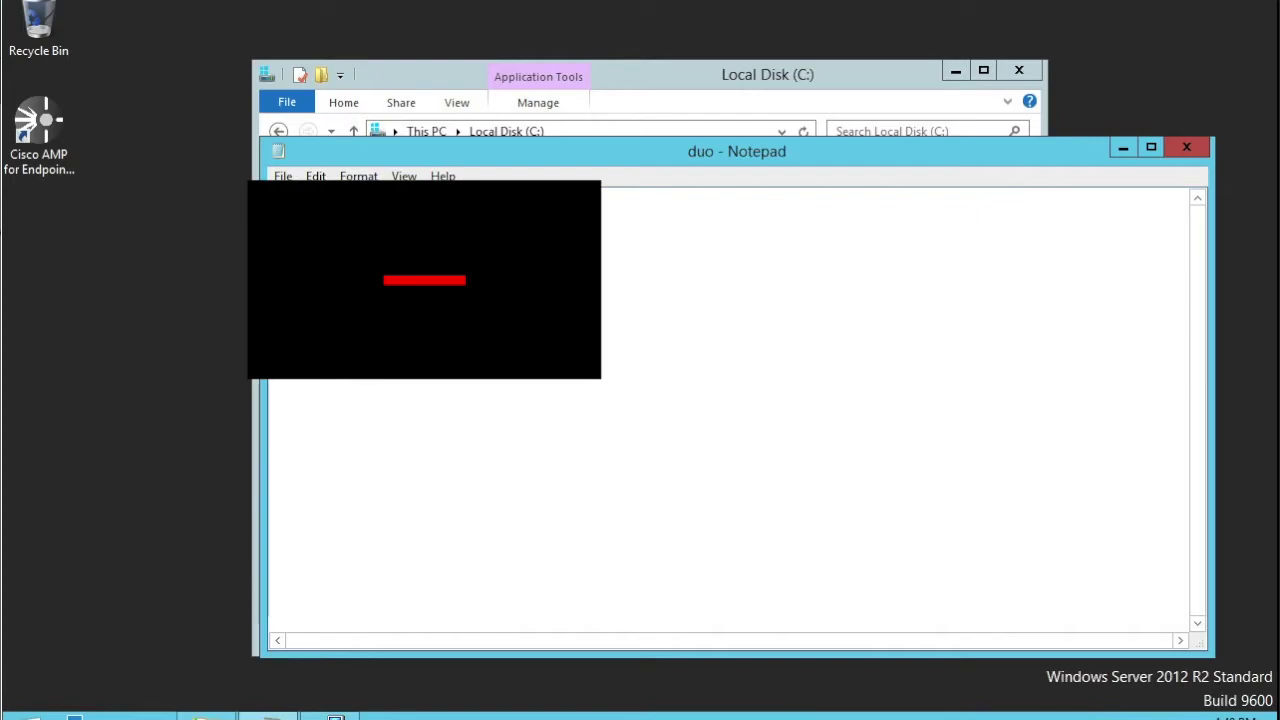
pyautogui.rightClick(291, 266)
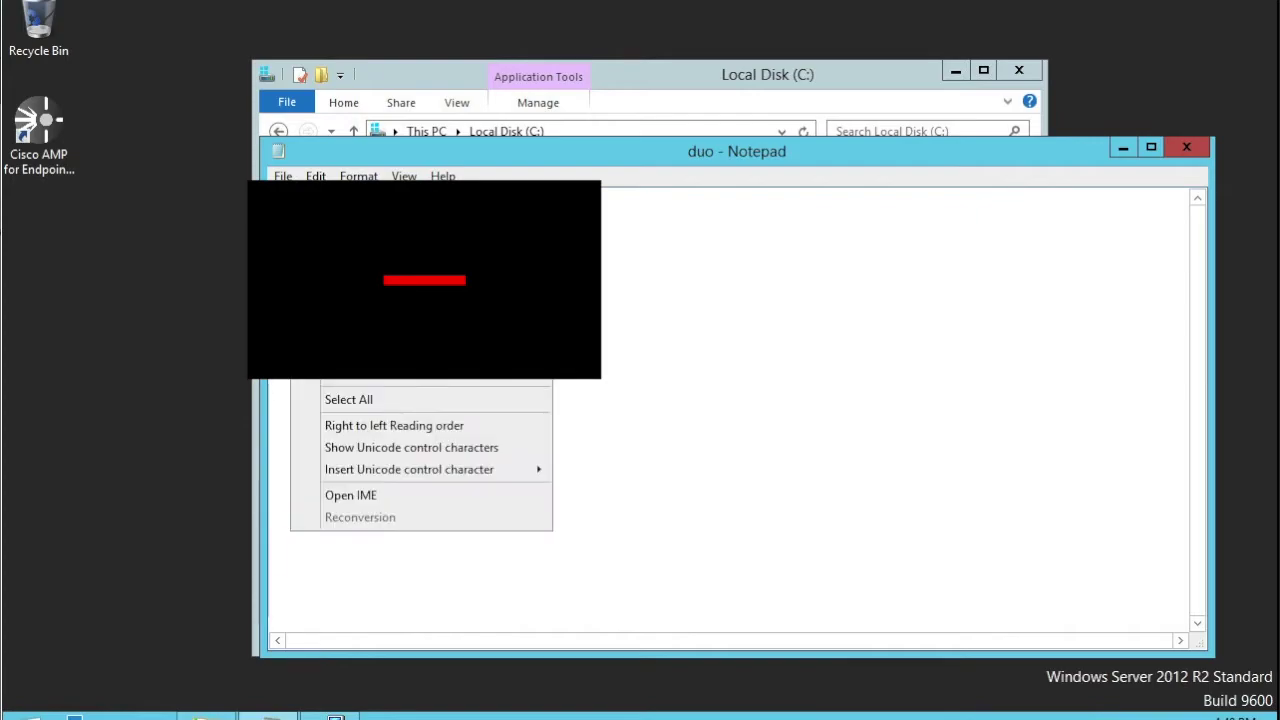
pyautogui.click(340, 322)
pyautogui.moveTo(335, 714)
pyautogui.click(405, 592)
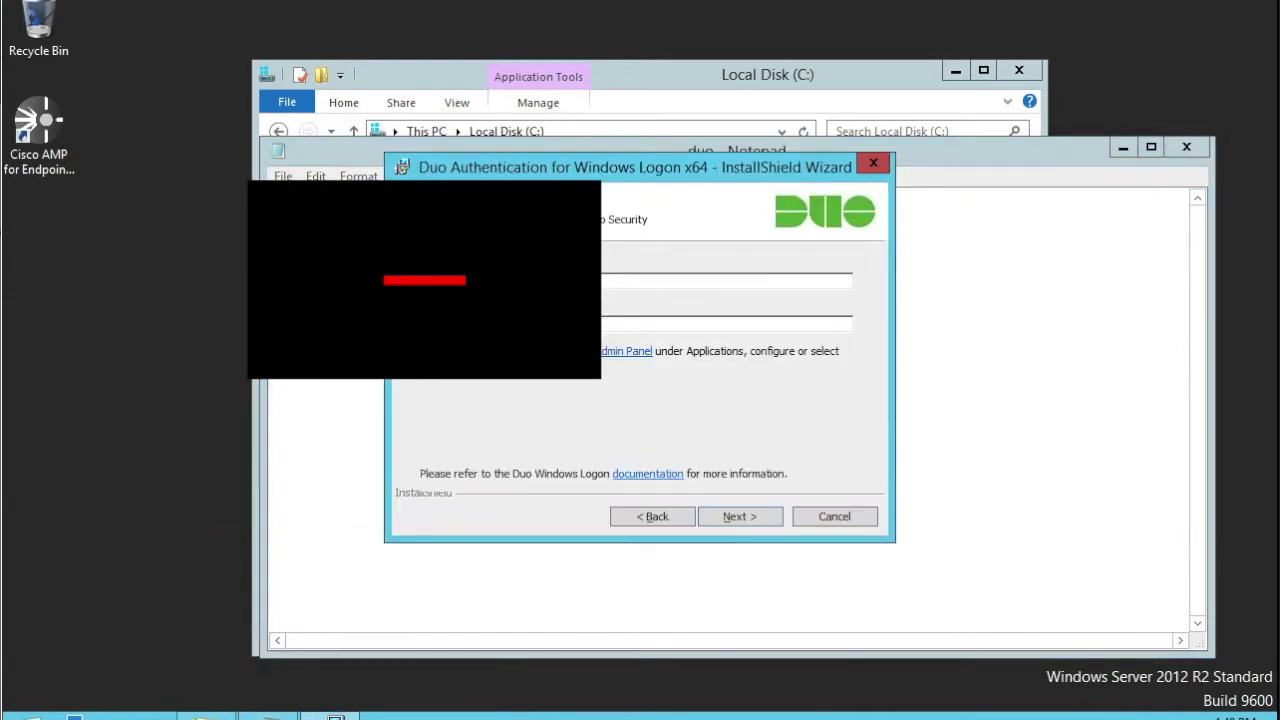
pyautogui.hotkey('ctrl', 'v')
# - Confirm the keys and keep the default integration and smart card options
pyautogui.click(752, 515)
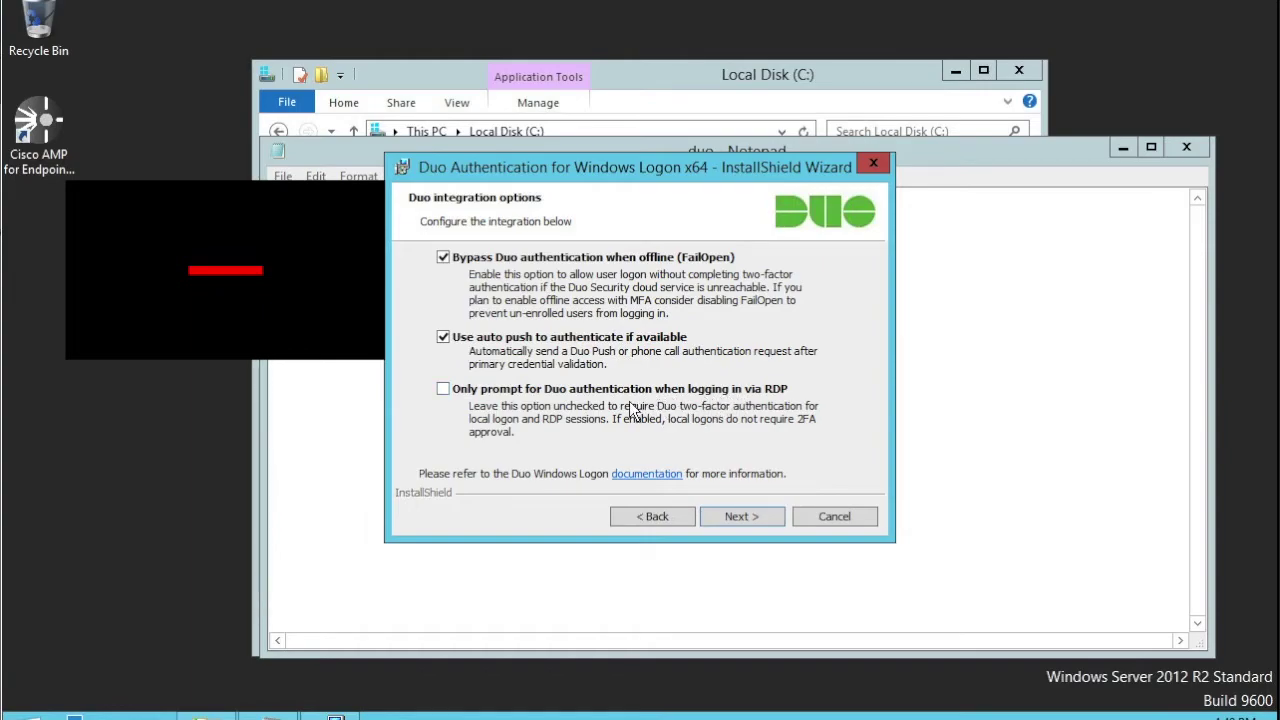
pyautogui.click(737, 517)
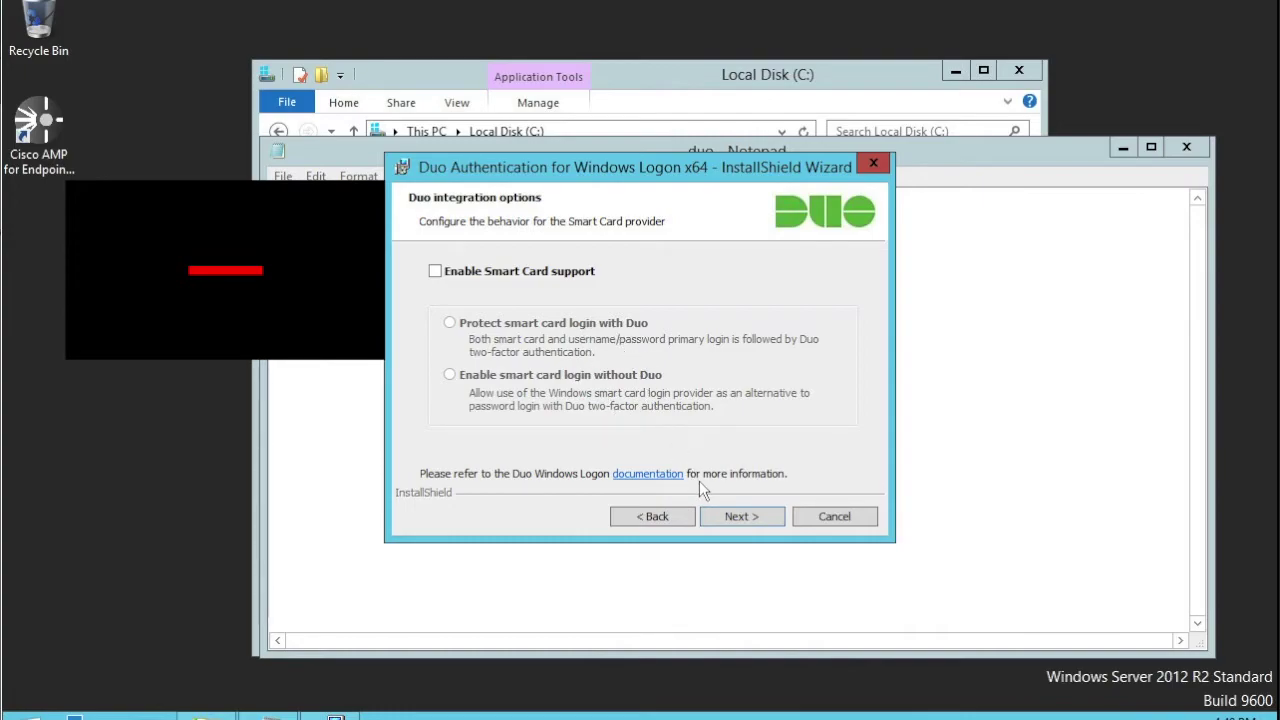
pyautogui.click(752, 517)
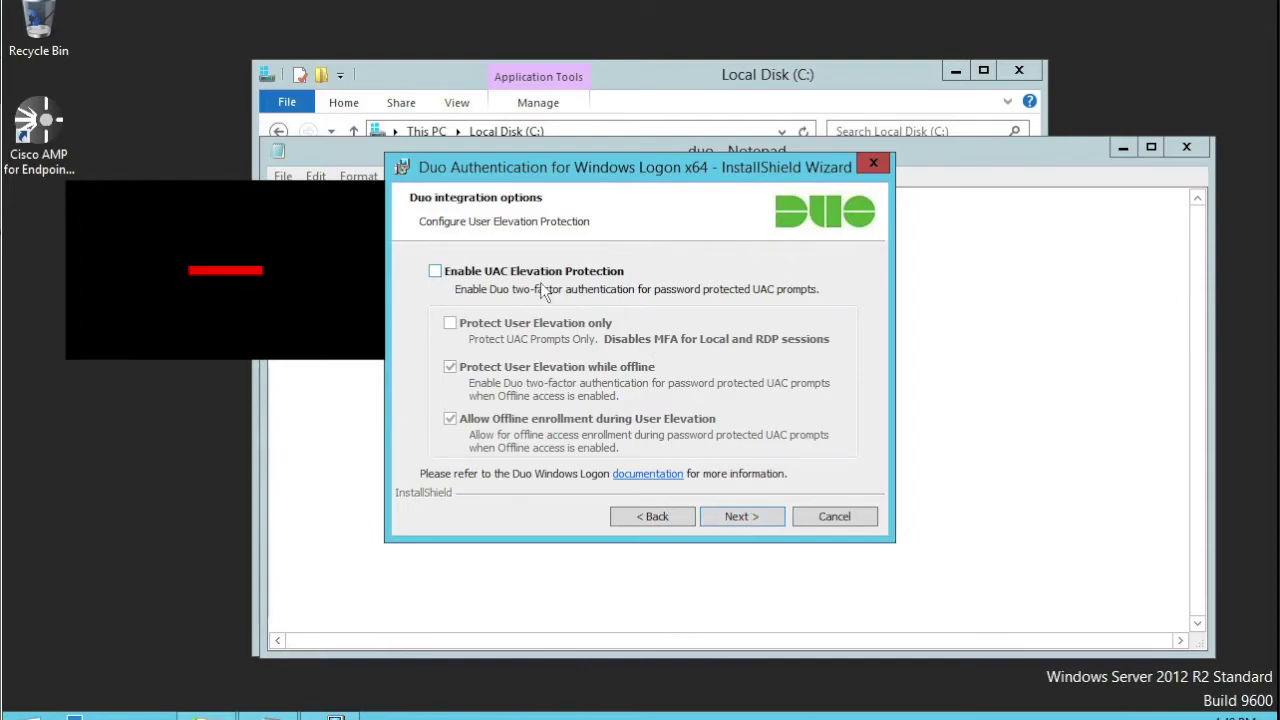
# - Leave UAC Elevation Protection disabled and continue to the ready-to-install step
pyautogui.click(436, 271)
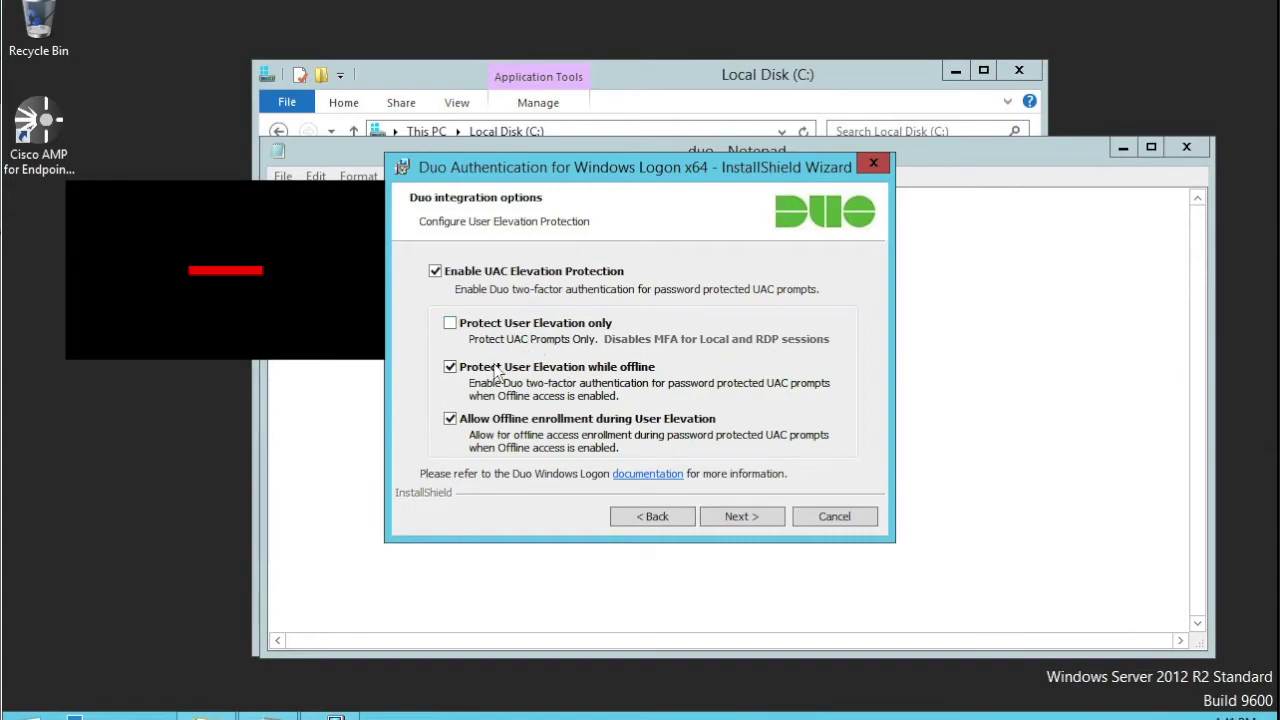
pyautogui.click(435, 271)
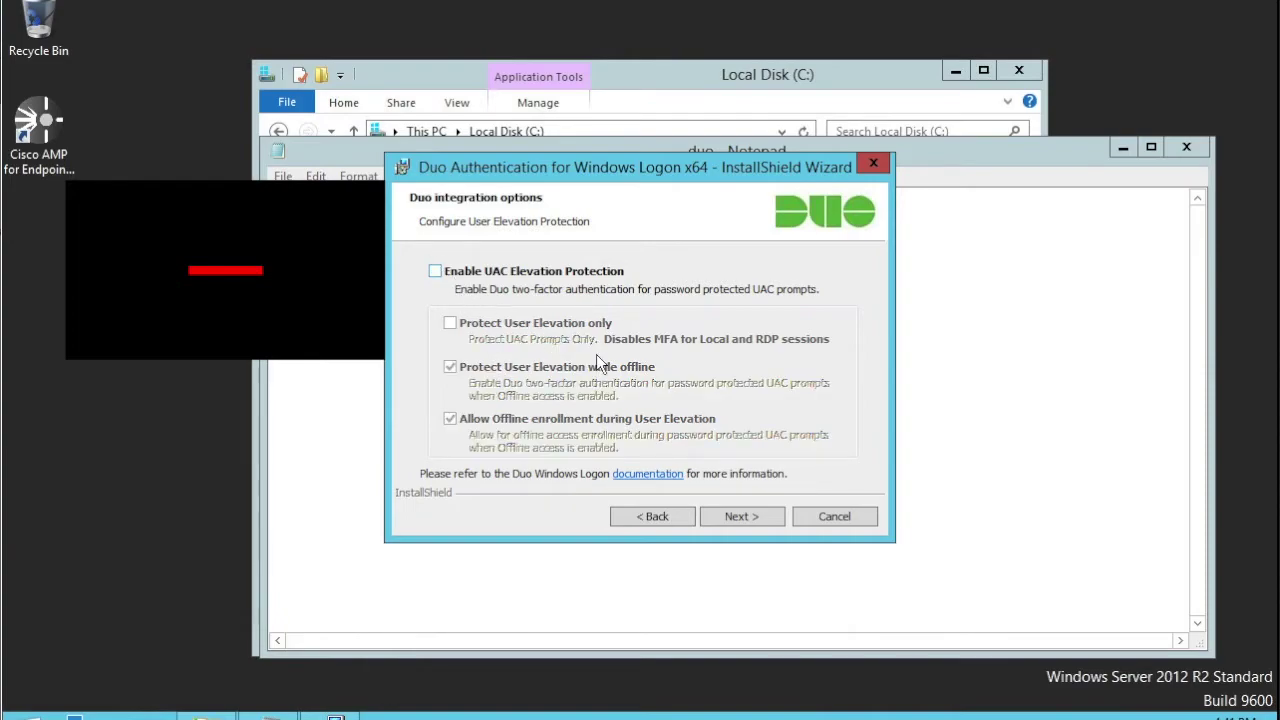
pyautogui.click(740, 520)
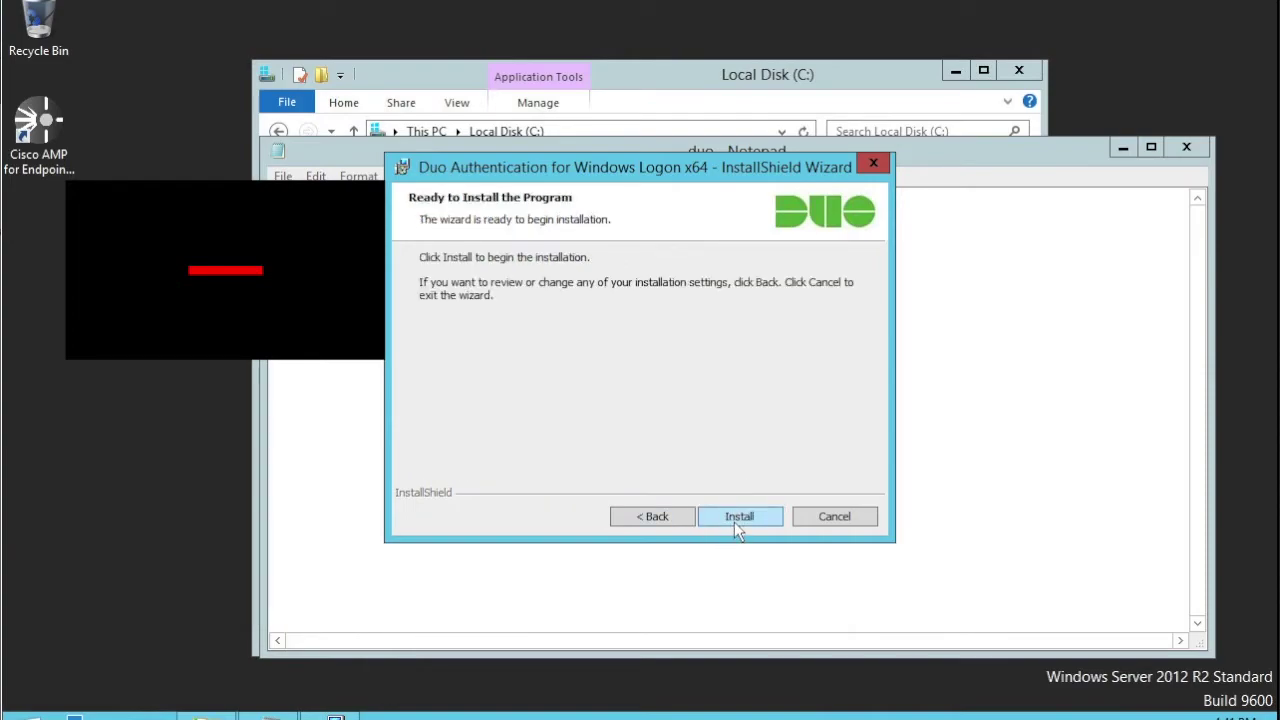
# - Install Duo Authentication for Windows Logon x64 and close the finished wizard
pyautogui.click(735, 524)
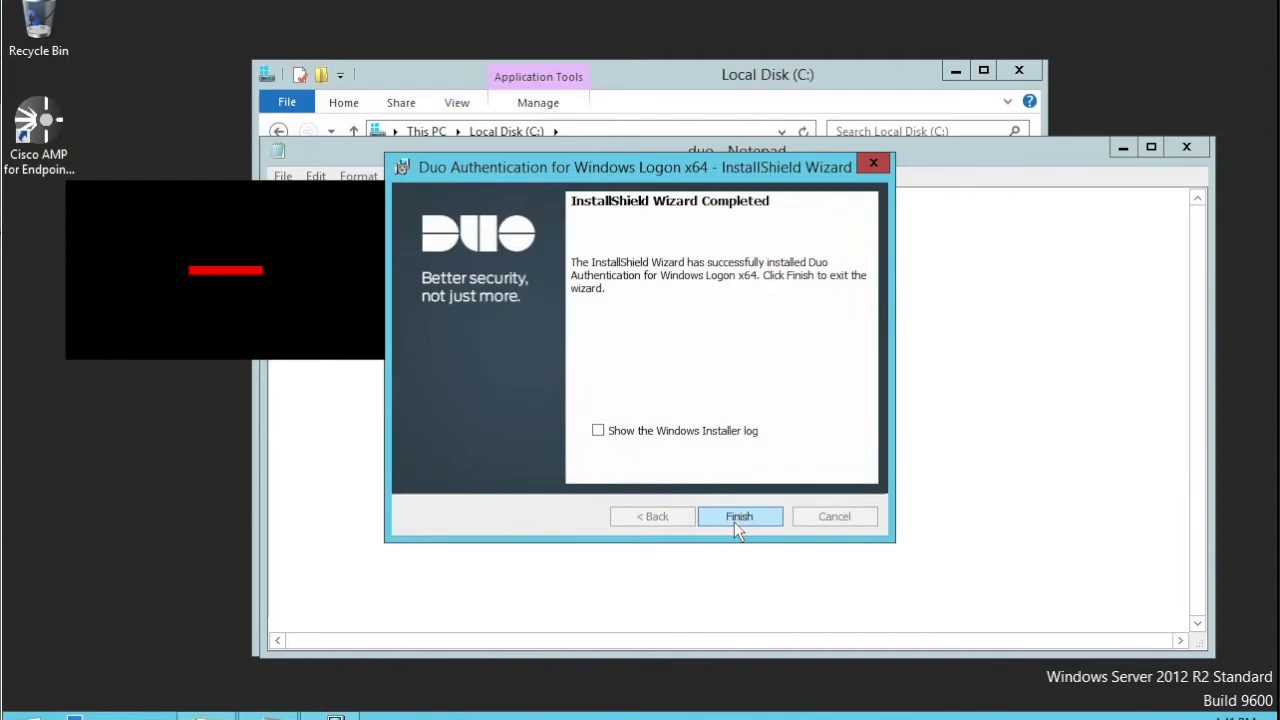
pyautogui.click(739, 516)
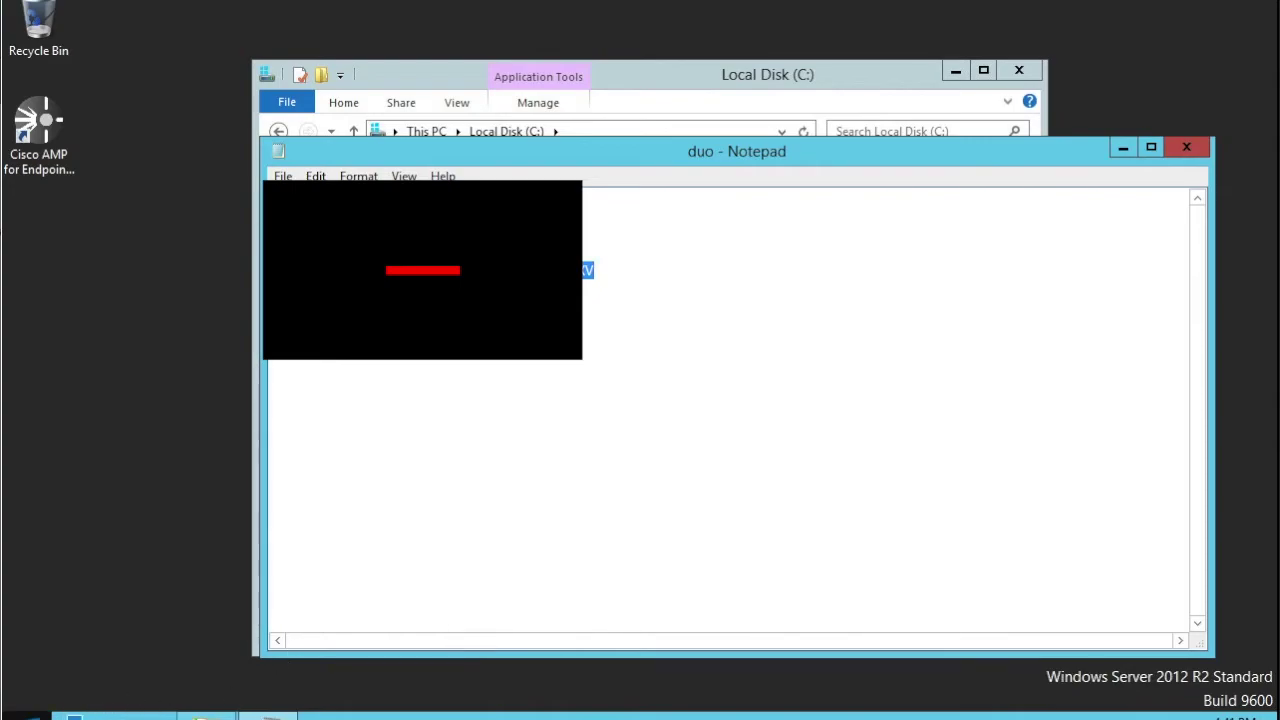
pyautogui.rightClick(30, 716)
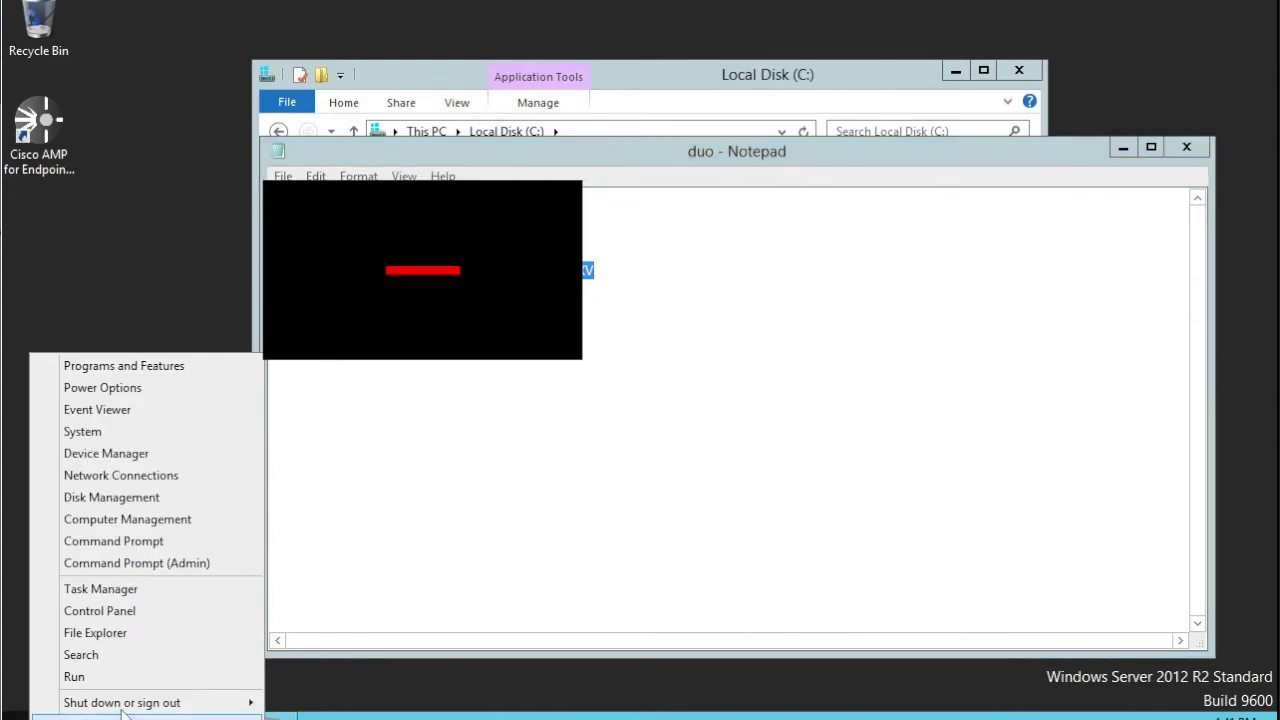
pyautogui.moveTo(130, 707)
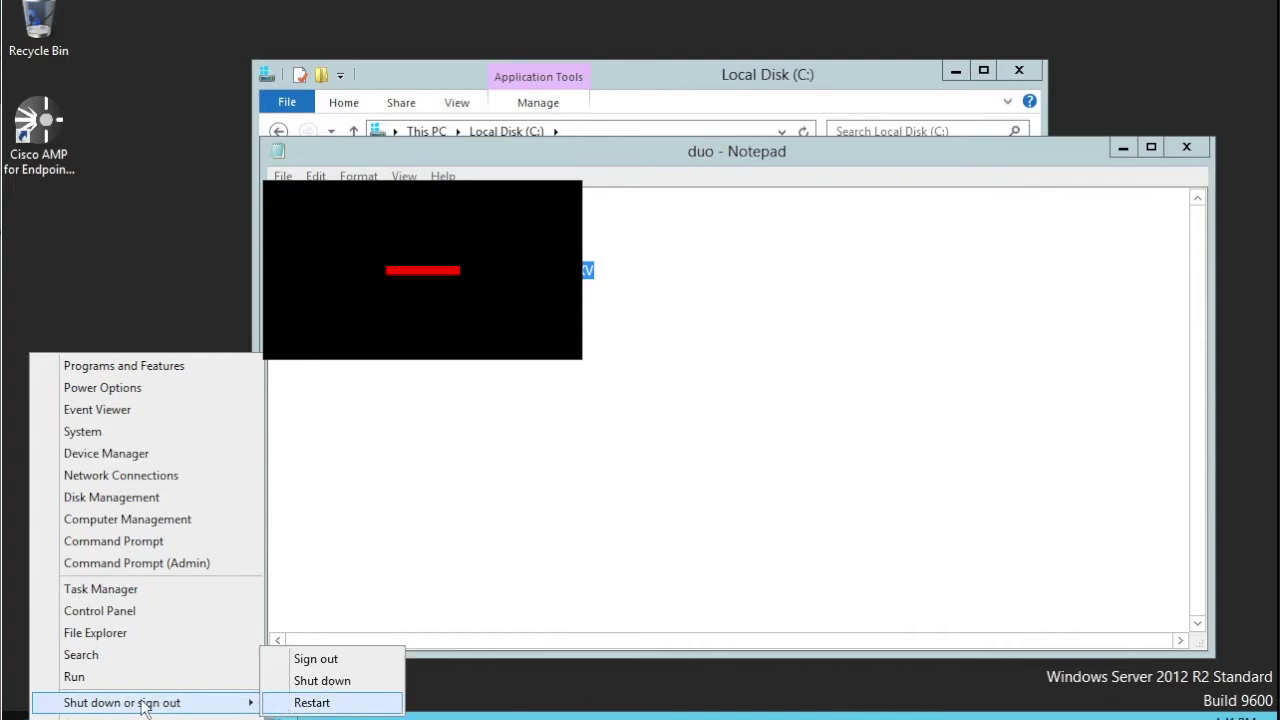
pyautogui.click(134, 254)
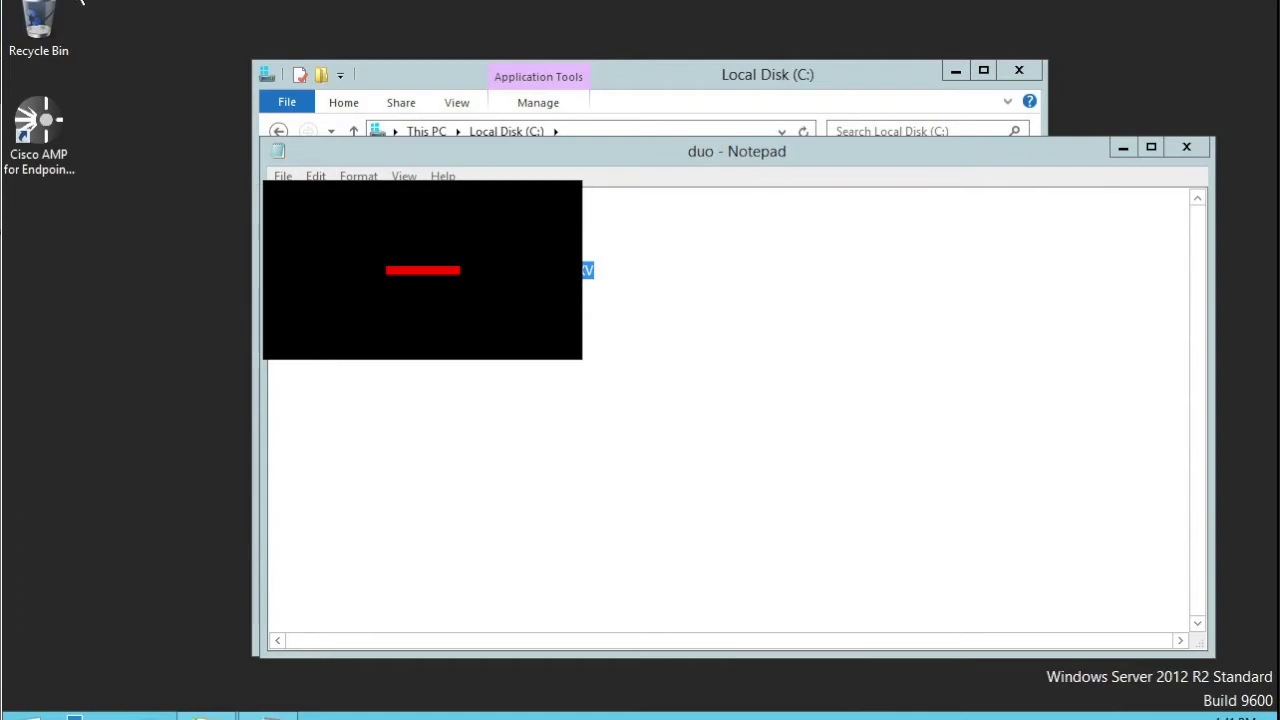
# - Send Ctrl+Alt+Del through the VM Guest menu and lock the lab PC
pyautogui.rightClick(82, 2)
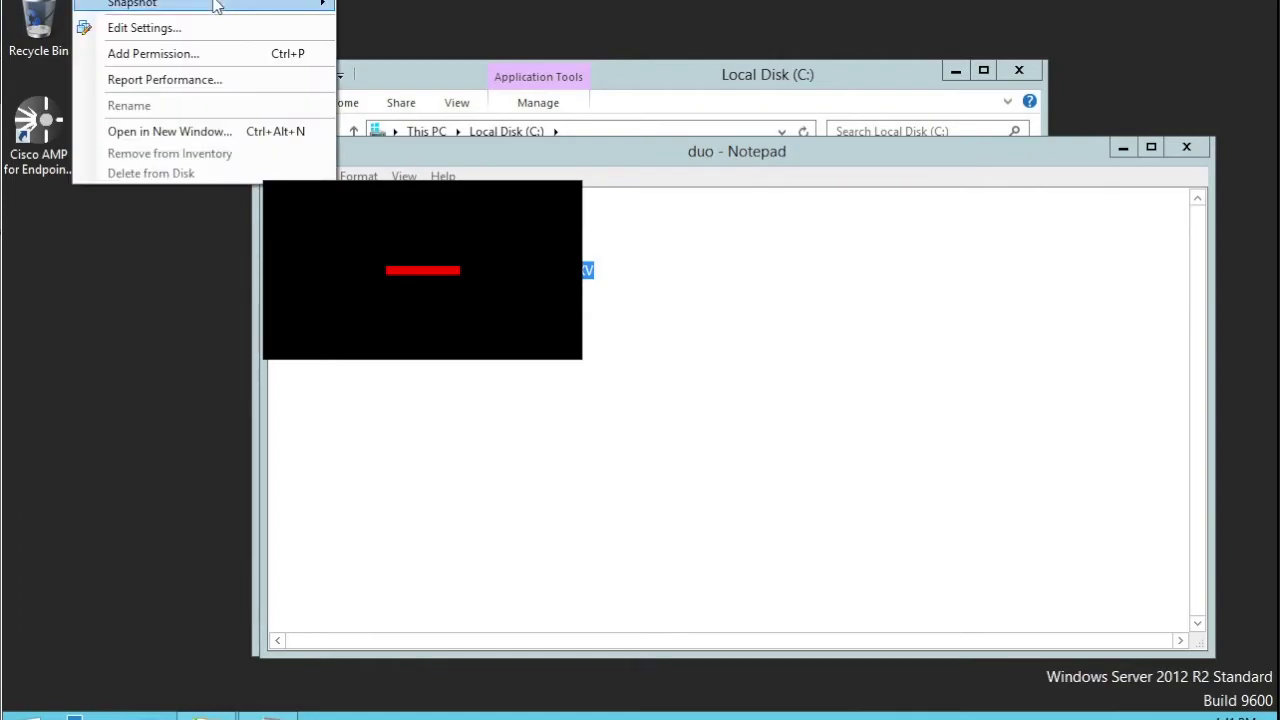
pyautogui.moveTo(243, 5)
pyautogui.click(374, 14)
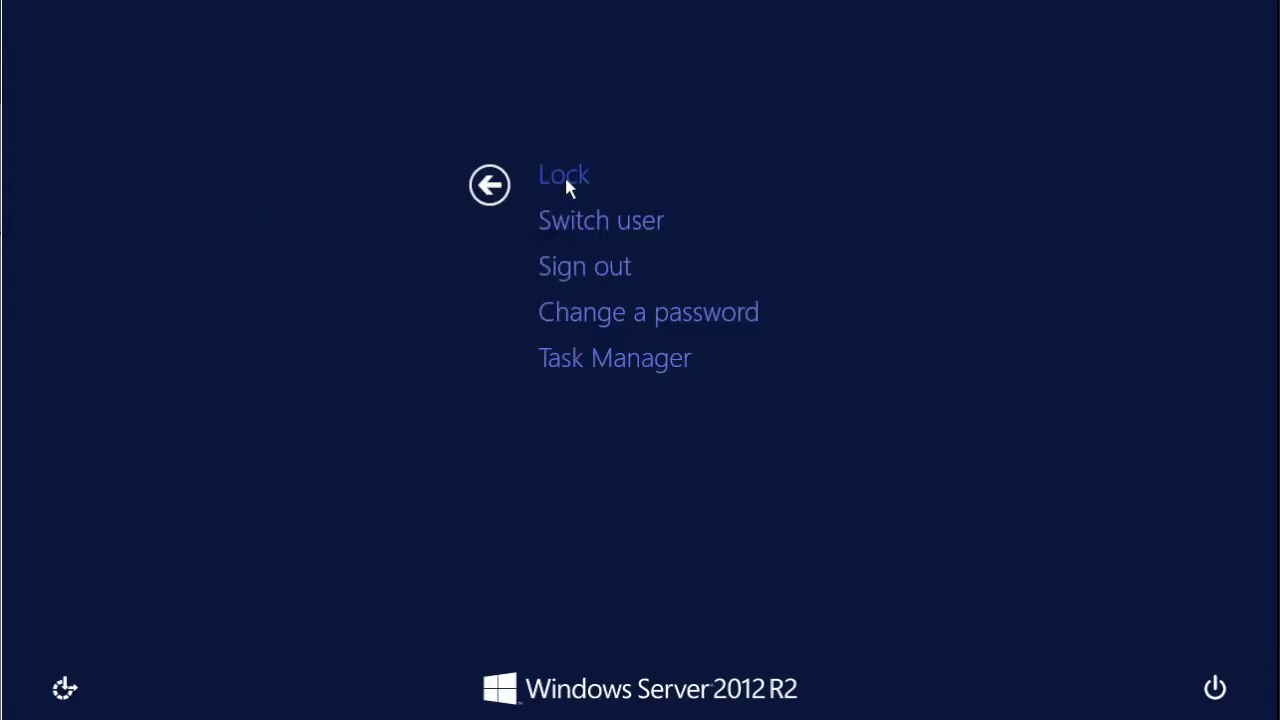
pyautogui.click(565, 188)
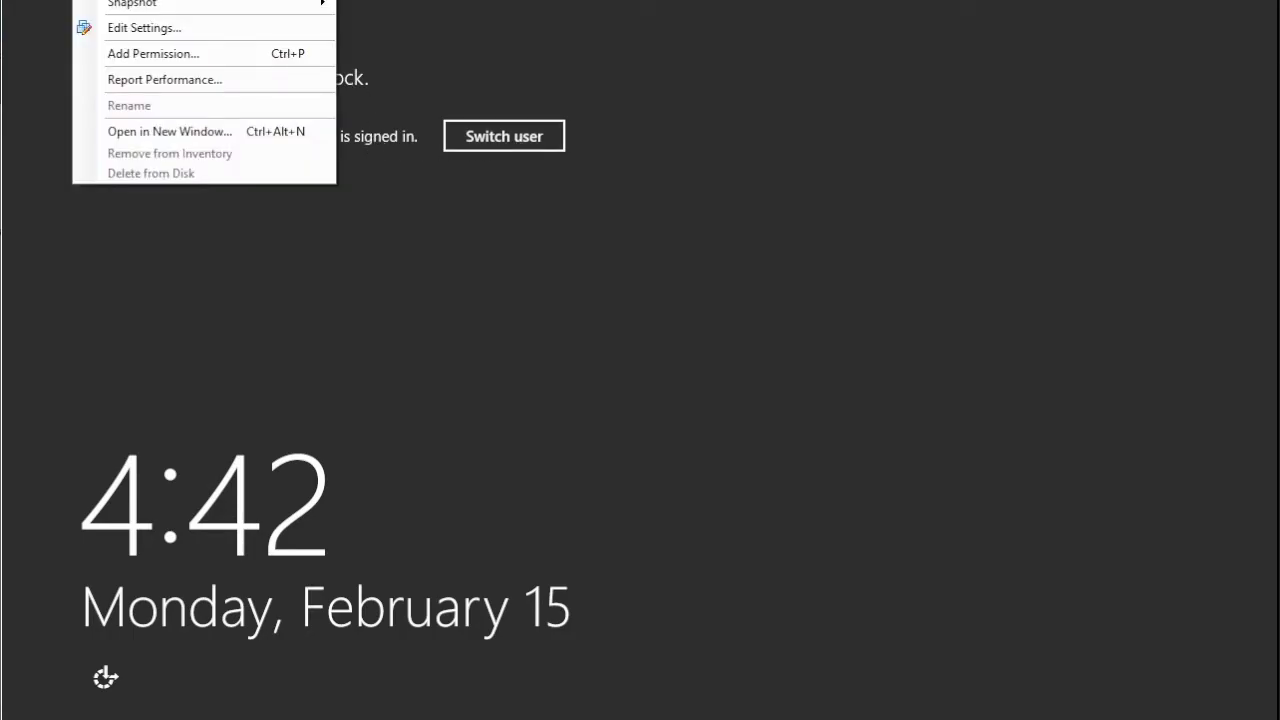
# - Sign back in to the lab PC with the domain user's password
pyautogui.click(427, 8)
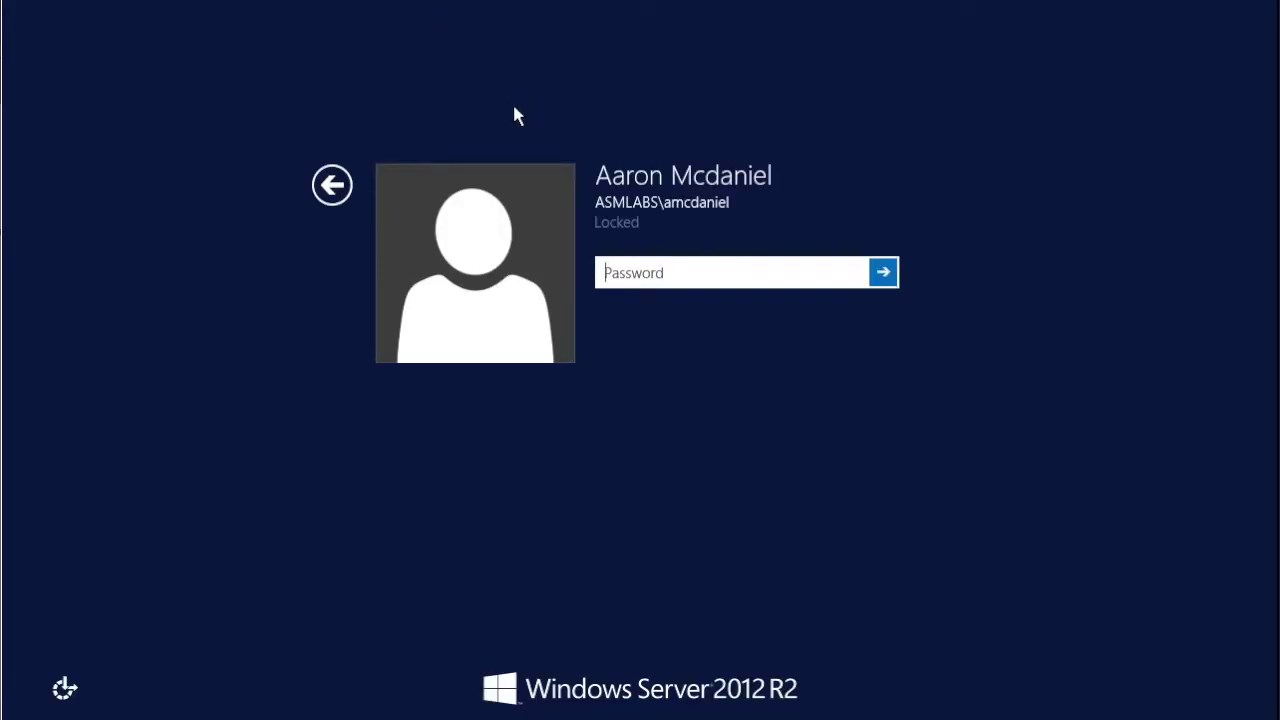
pyautogui.write('Pa$$w0rd1')
pyautogui.press('Escape')
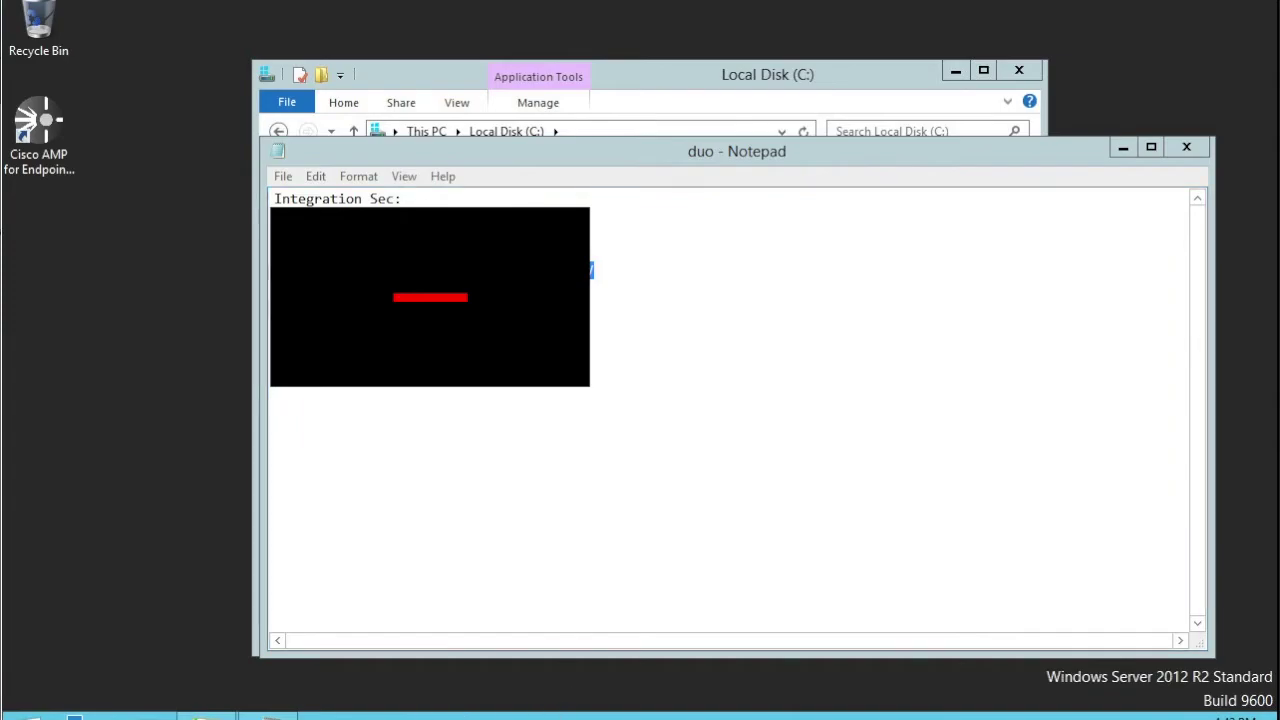
# - Bring up the locked Win2012_DC console from the vSphere taskbar preview
pyautogui.moveTo(268, 714)
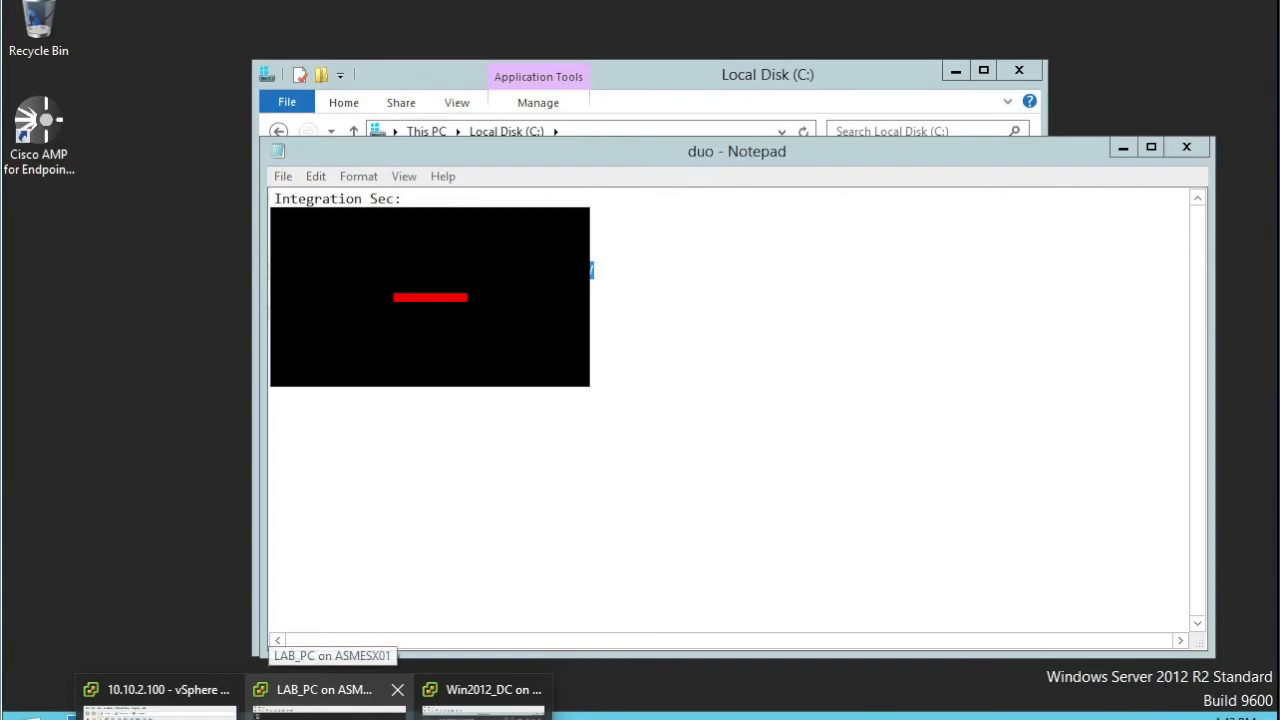
pyautogui.moveTo(483, 705)
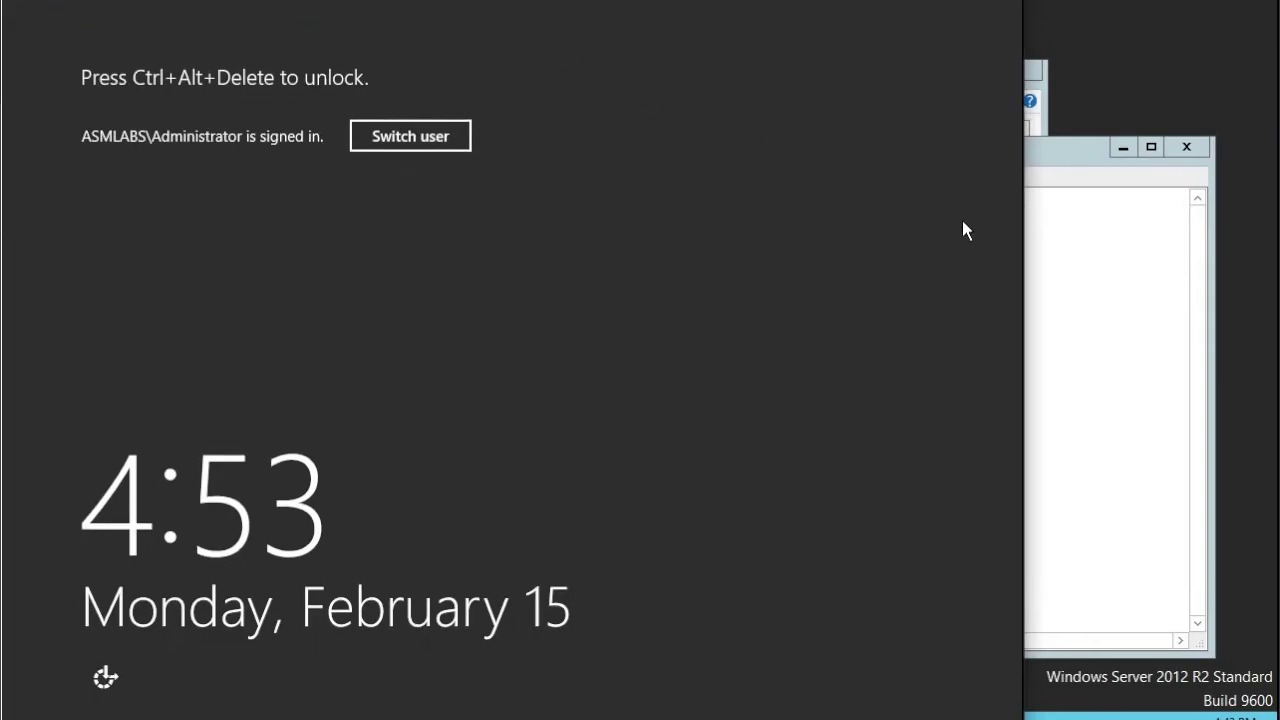
# - Widen the domain controller's console and send Ctrl+Alt+Del to reach the sign-in screen
pyautogui.moveTo(1022, 284); pyautogui.dragTo(1278, 305)
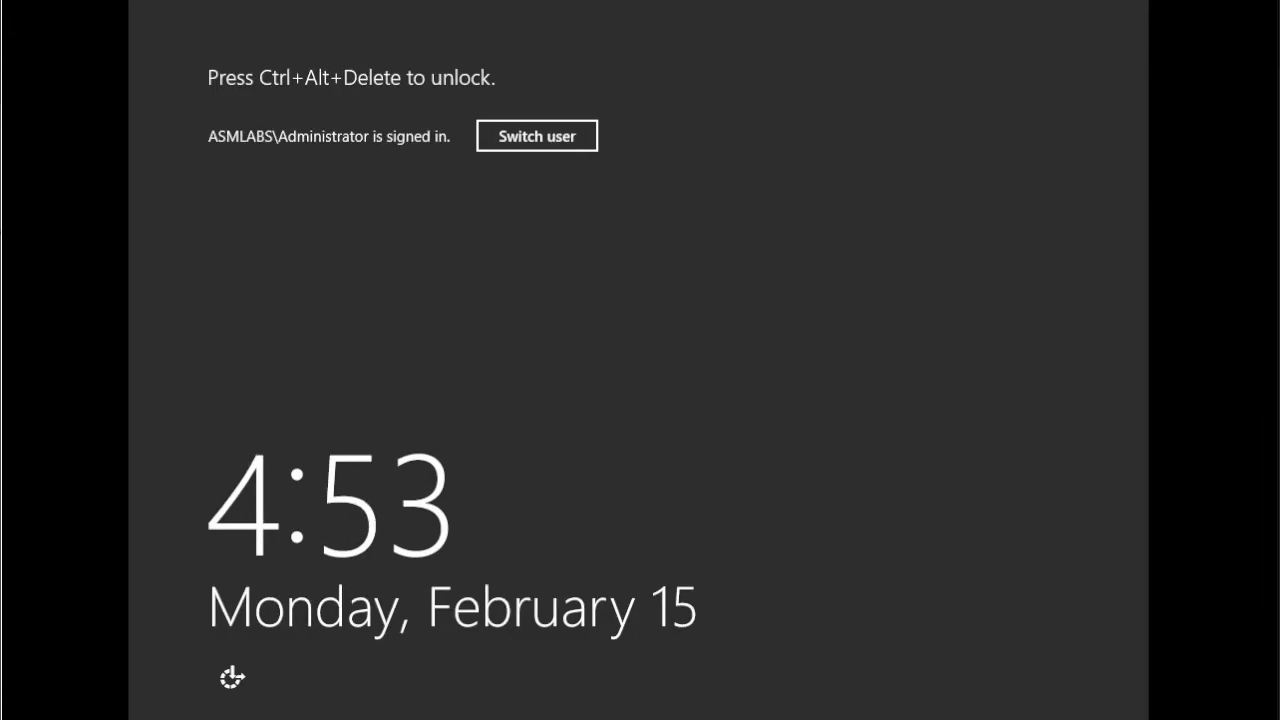
pyautogui.click(80, 0)
pyautogui.moveTo(278, 3)
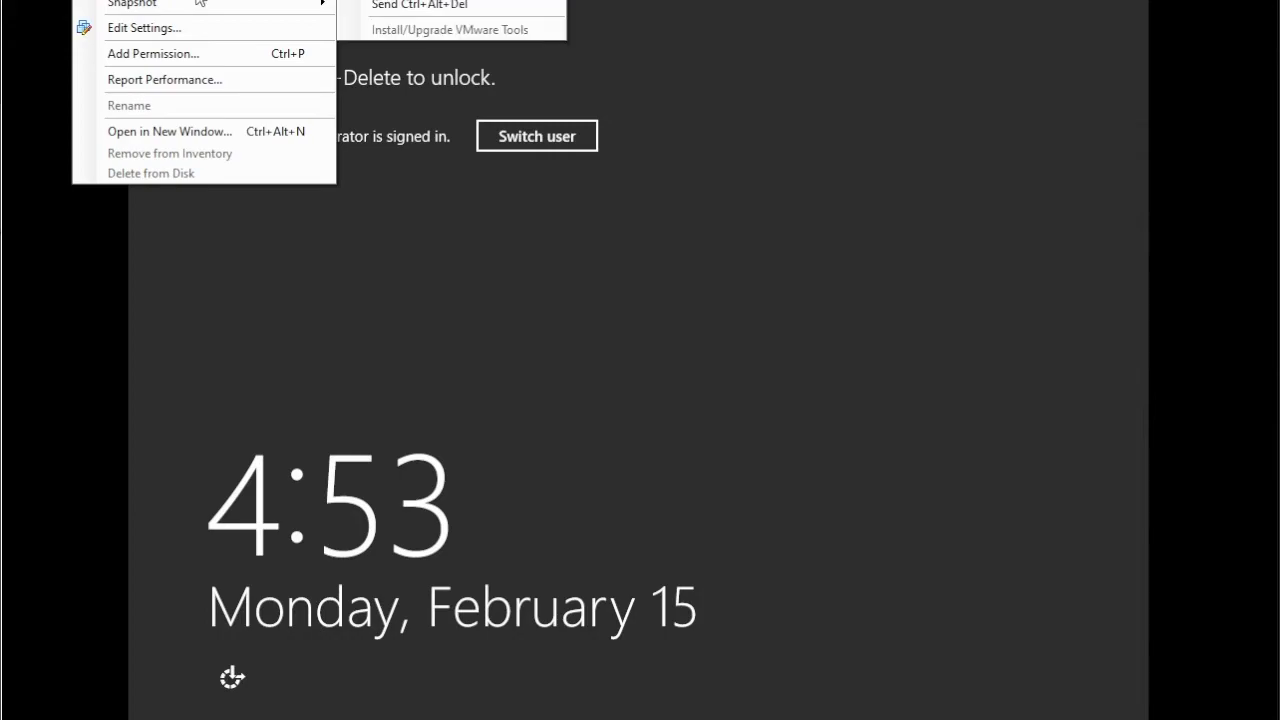
pyautogui.click(408, 5)
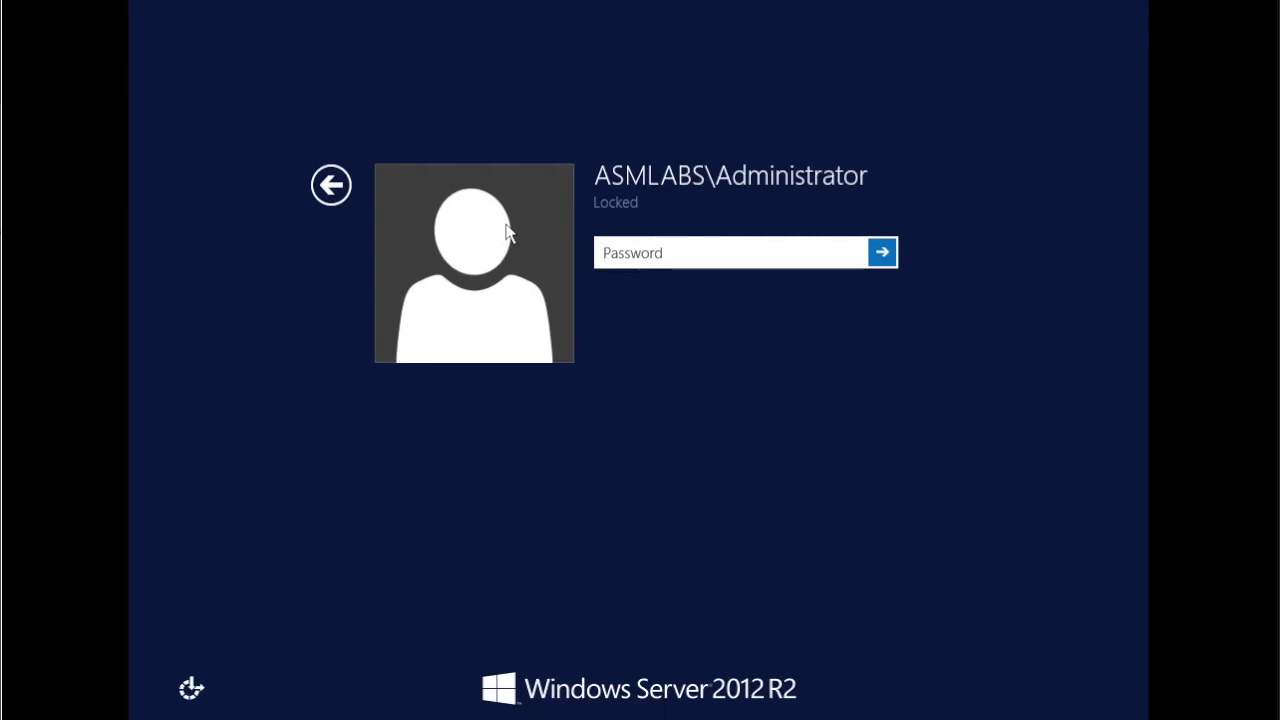
# - Sign in with the Administrator password, retrying after two incorrect-password errors
pyautogui.write('•••••••••')
pyautogui.press('Return')
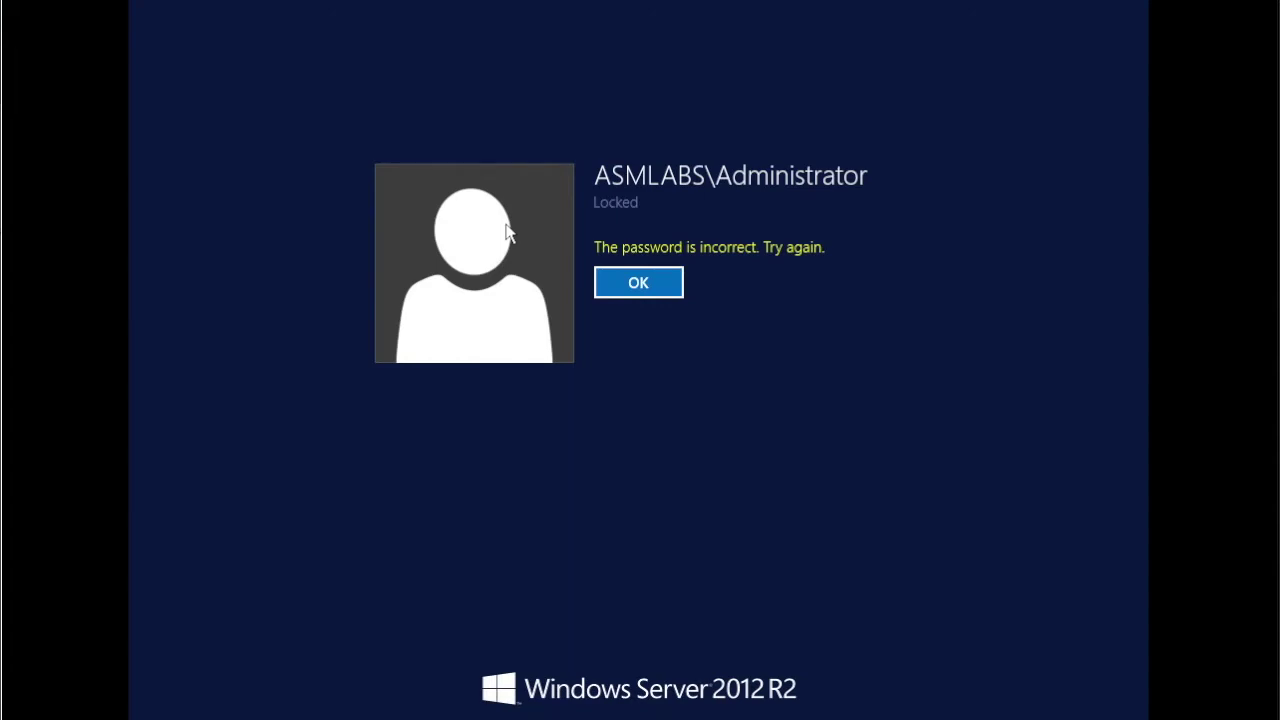
pyautogui.press('Return')
pyautogui.write('•')
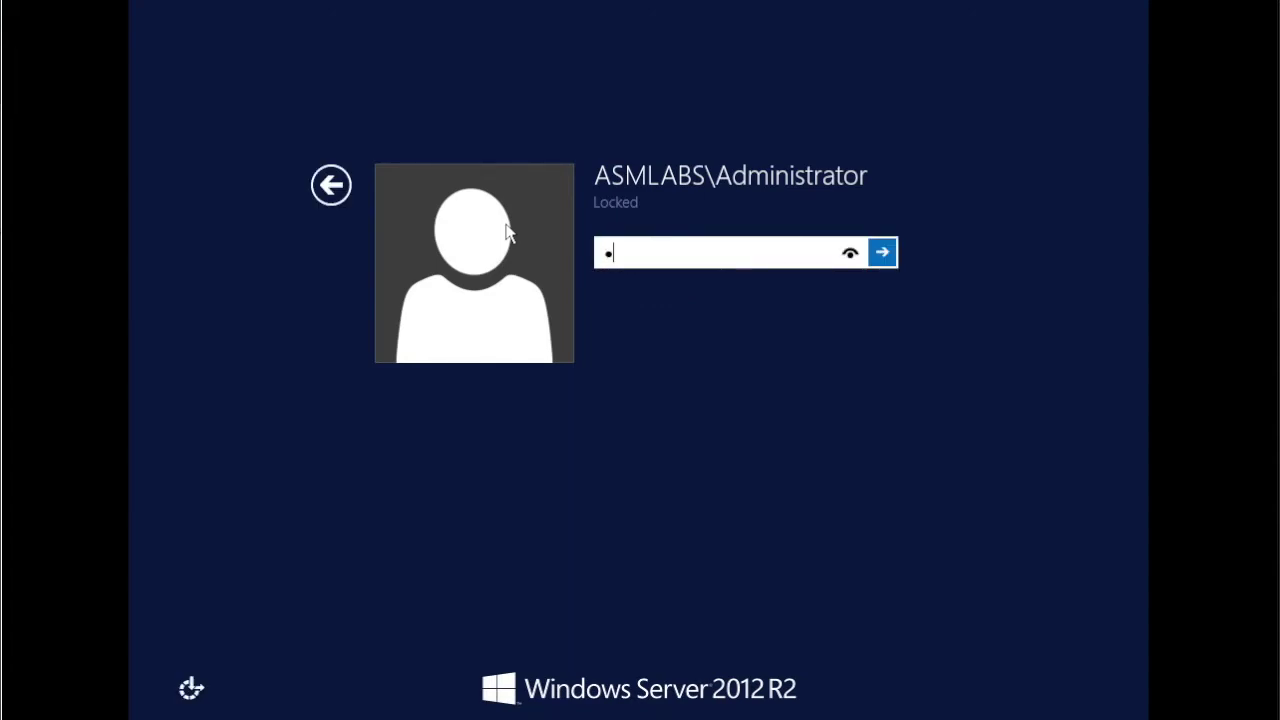
pyautogui.write('••••••••')
pyautogui.press('Return')
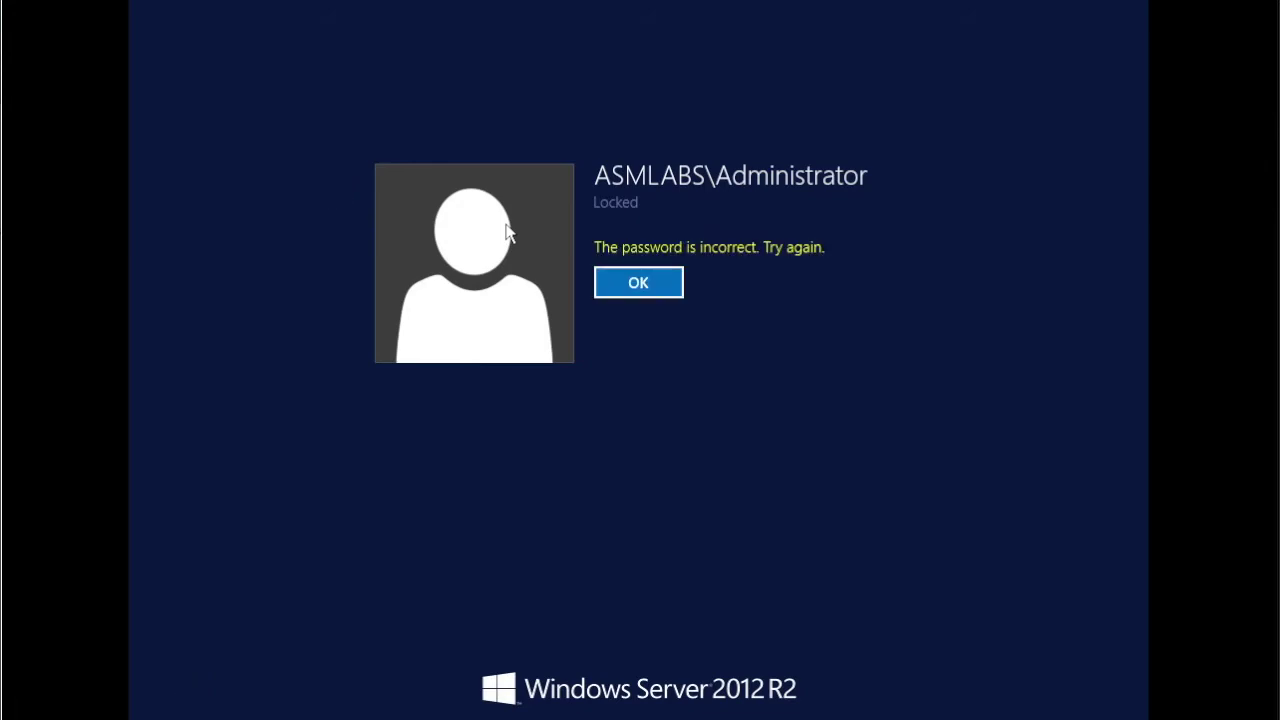
pyautogui.click(645, 278)
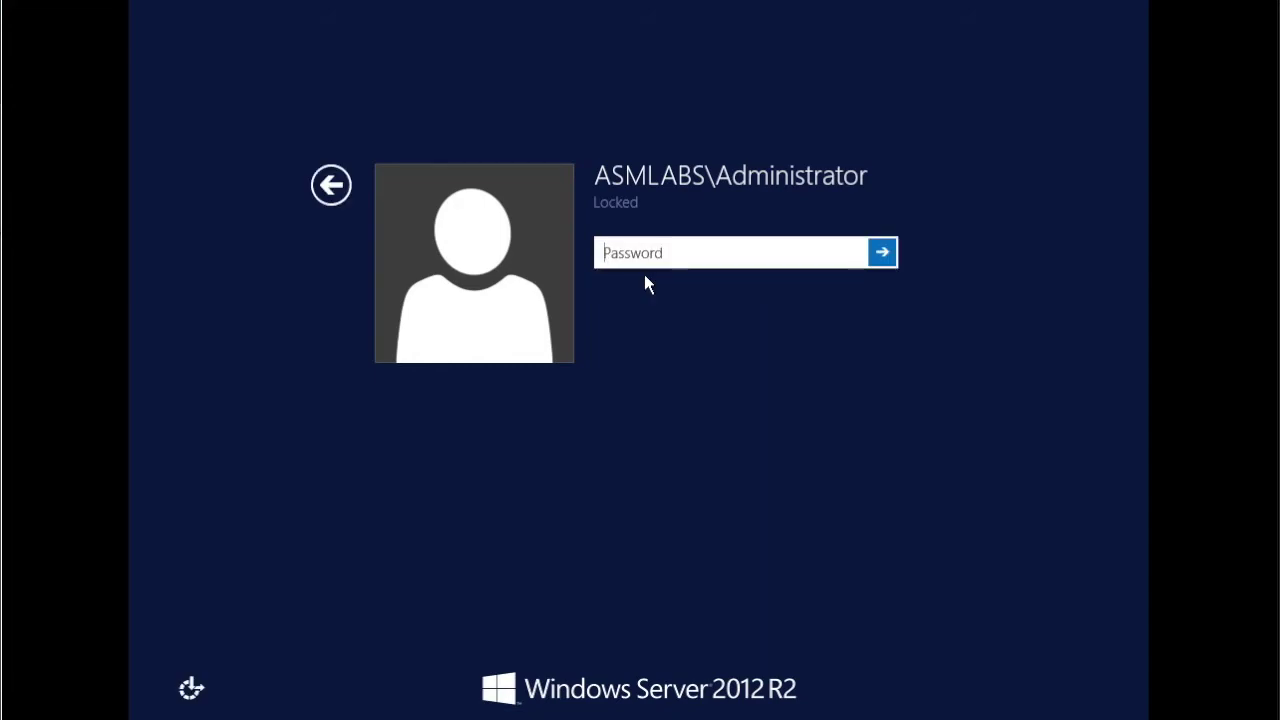
pyautogui.write('•••••••••')
pyautogui.press('Return')
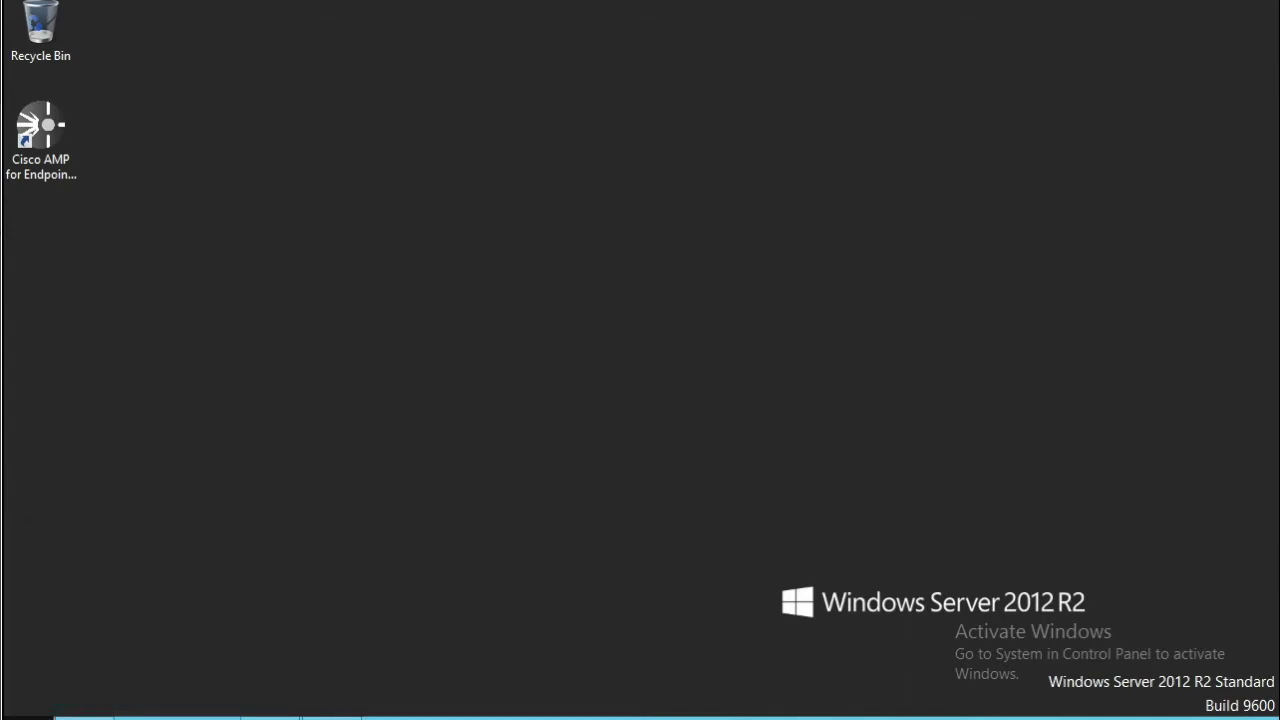
# - Search the Apps list for 'remote' and launch Remote Desktop Connection
pyautogui.press('super')
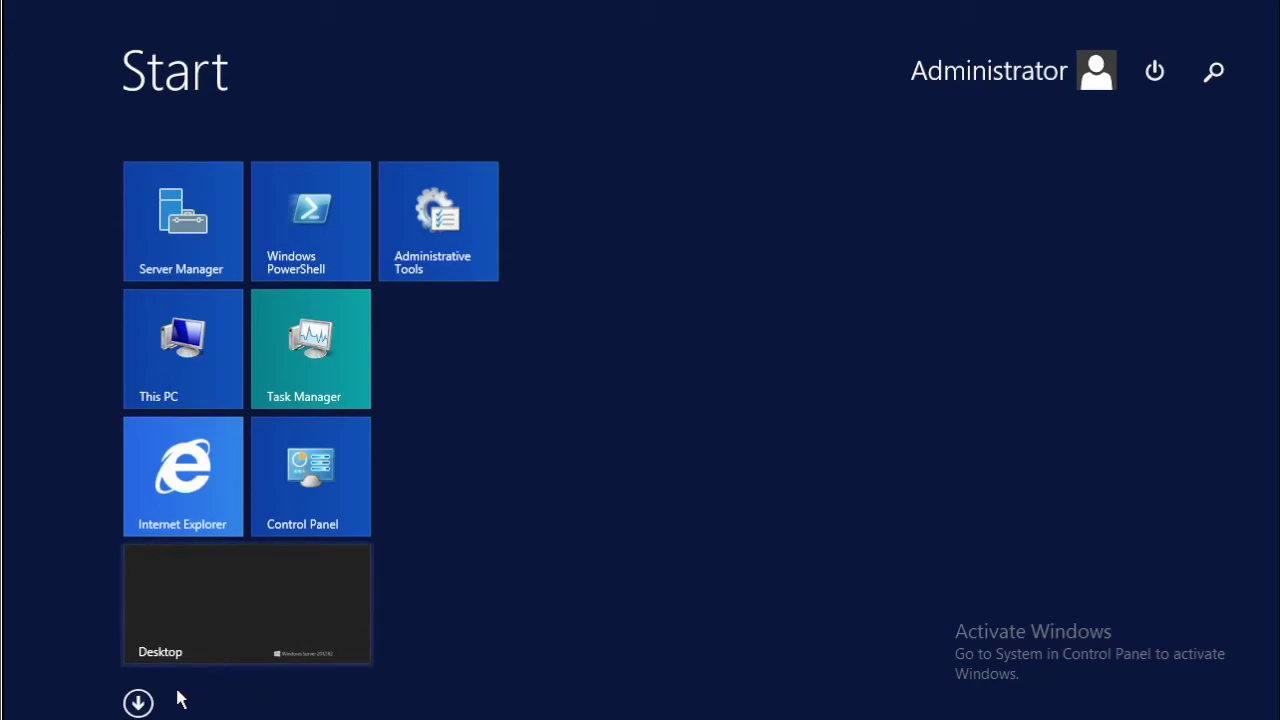
pyautogui.click(138, 703)
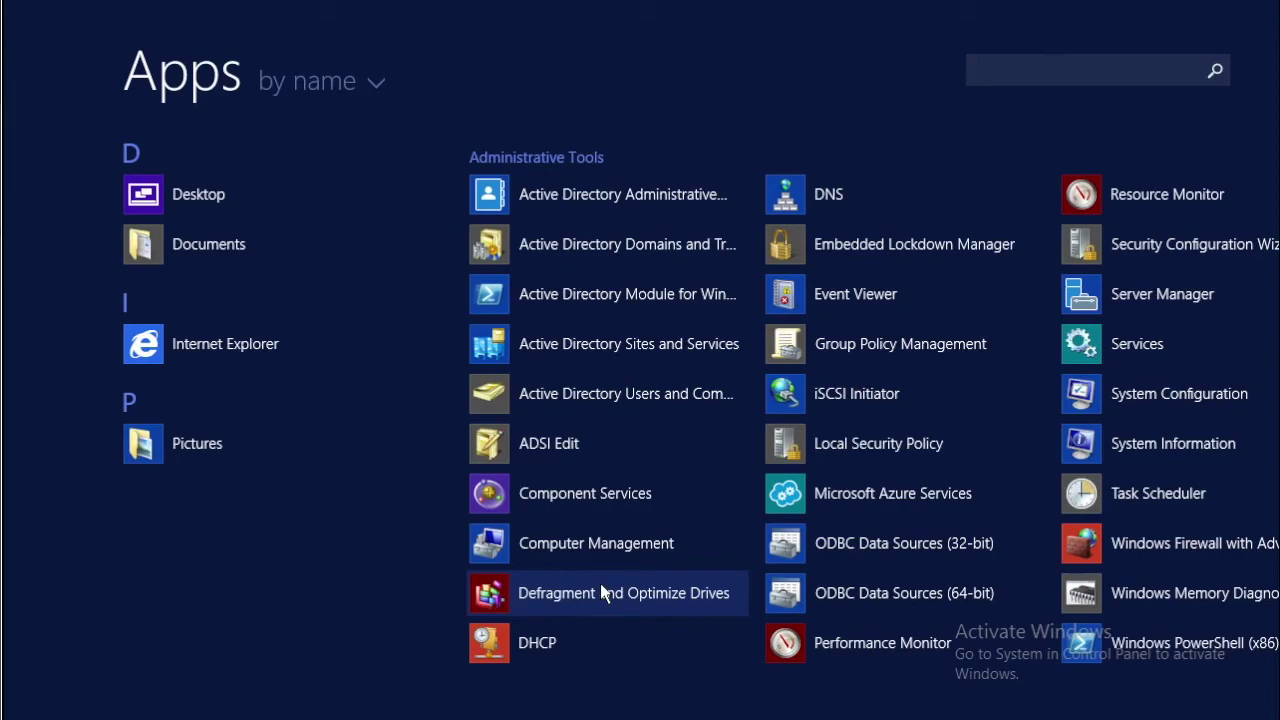
pyautogui.click(1124, 73)
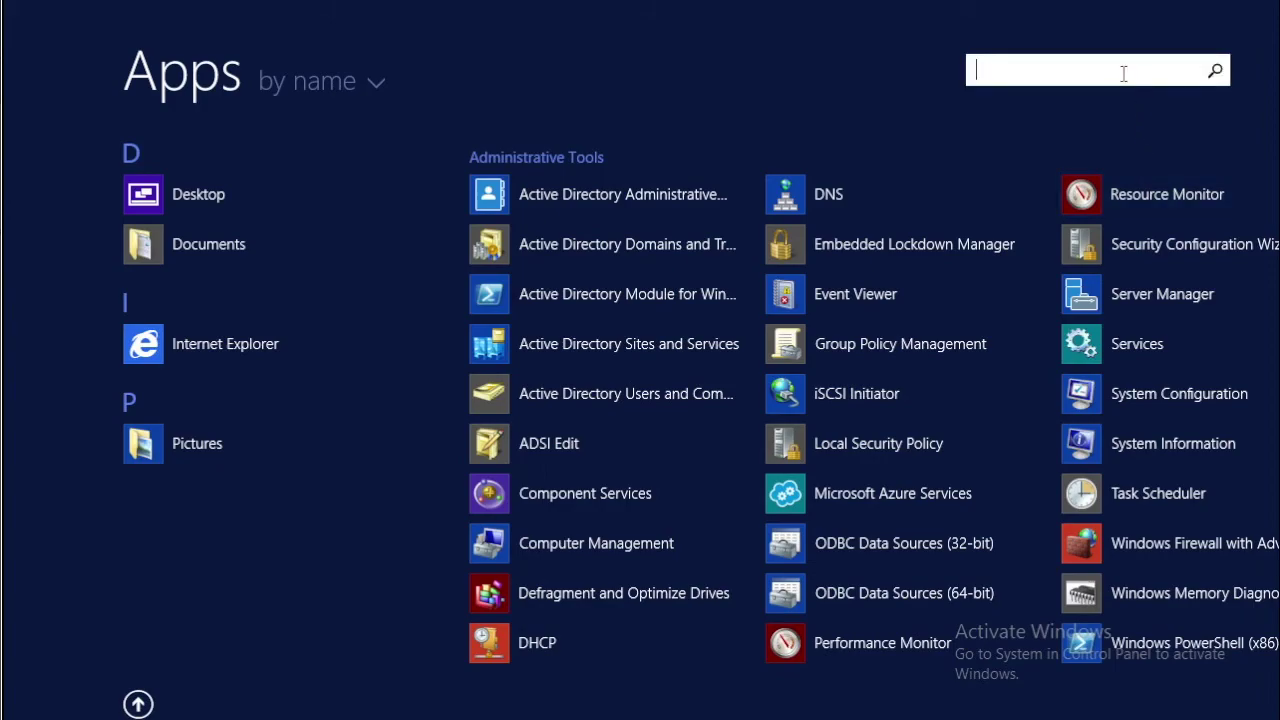
pyautogui.write('remote')
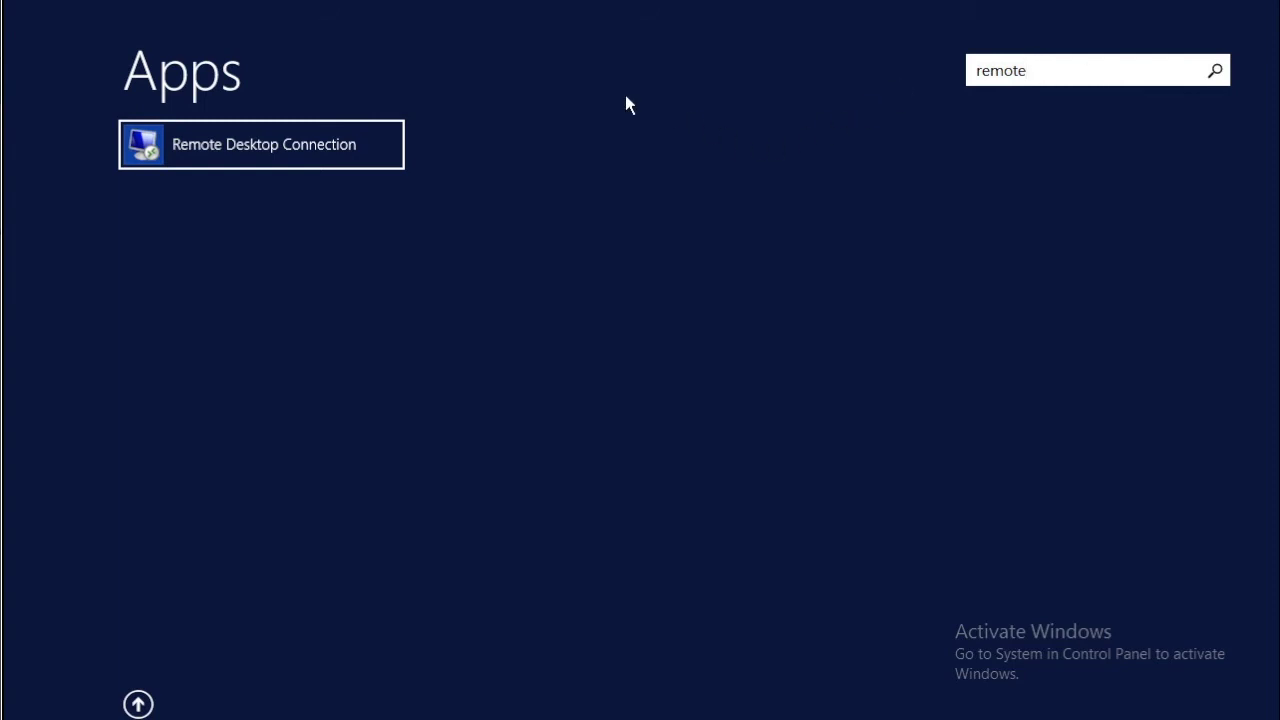
pyautogui.click(279, 163)
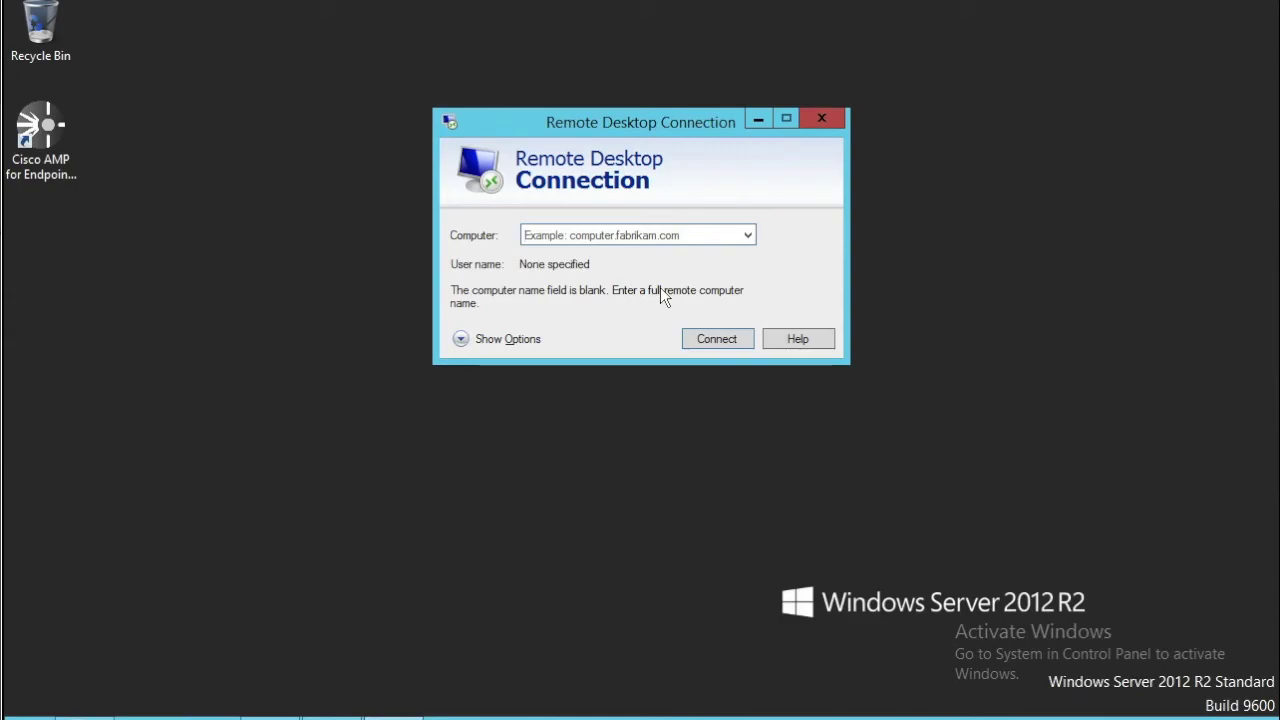
# - Connect to asmlabpc using another account, entering the domain user's ASMLABS user name and password
pyautogui.write('asmlabpc')
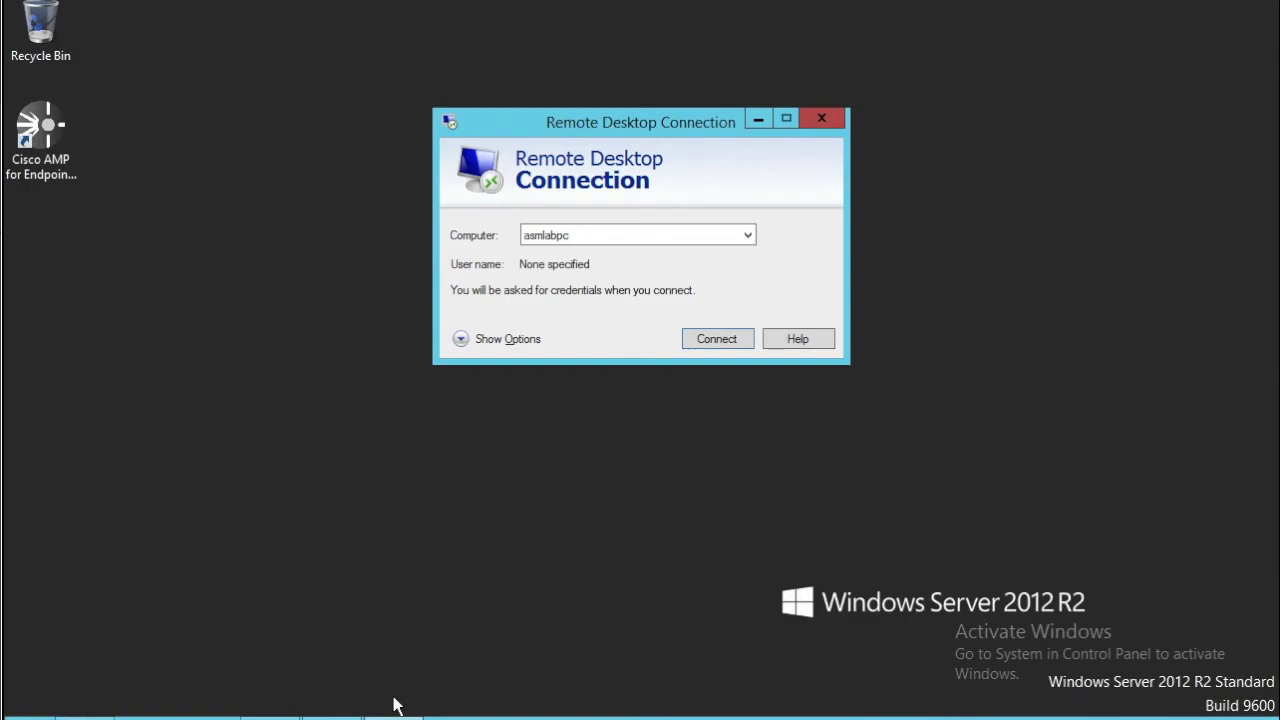
pyautogui.click(714, 338)
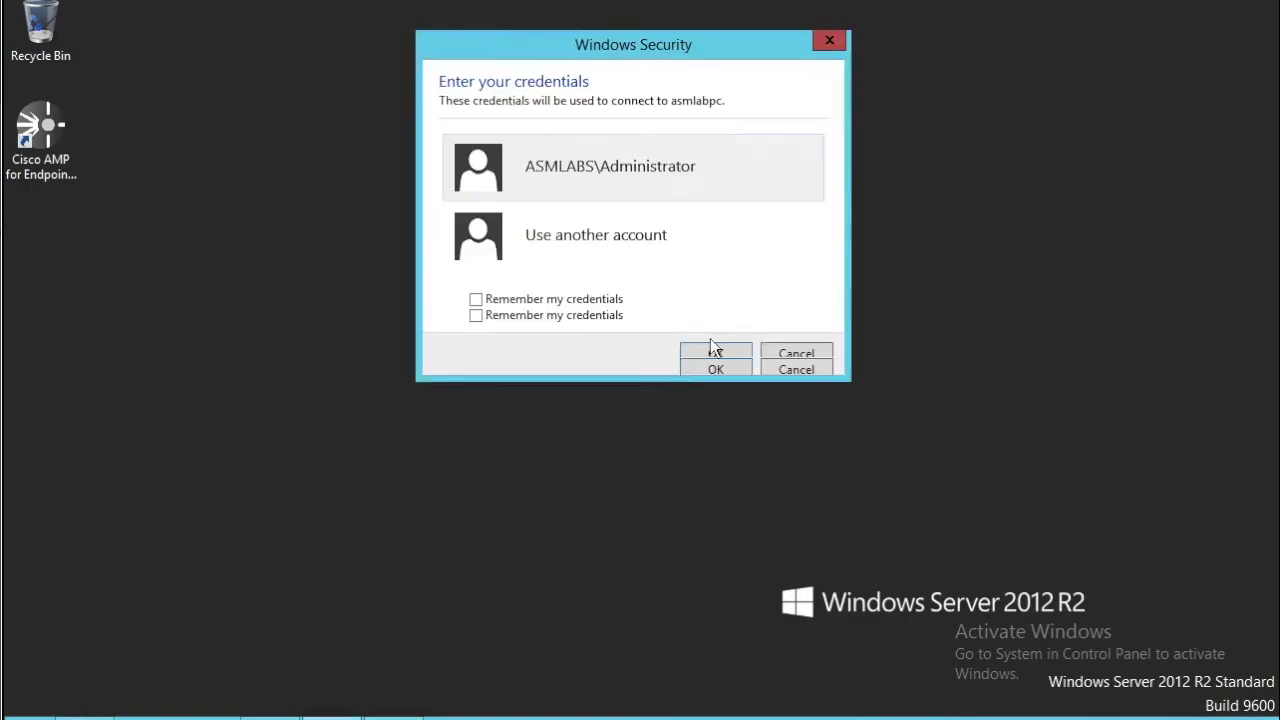
pyautogui.click(624, 268)
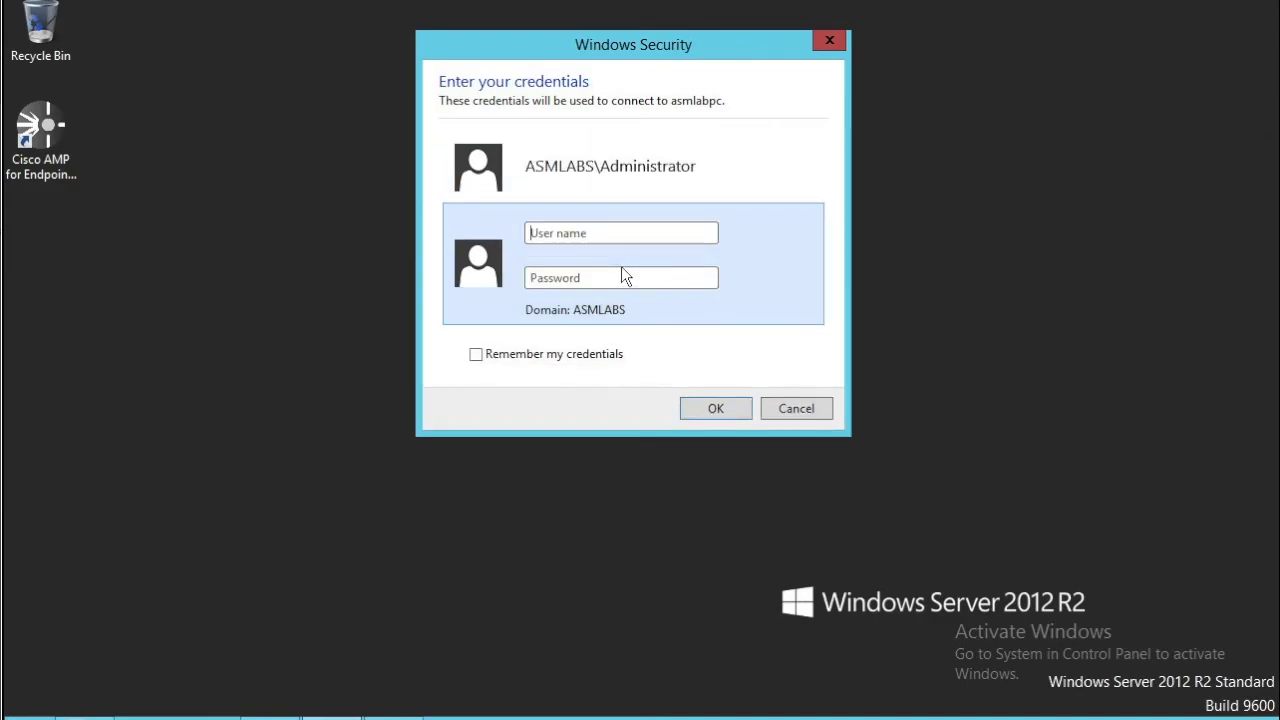
pyautogui.click(530, 278)
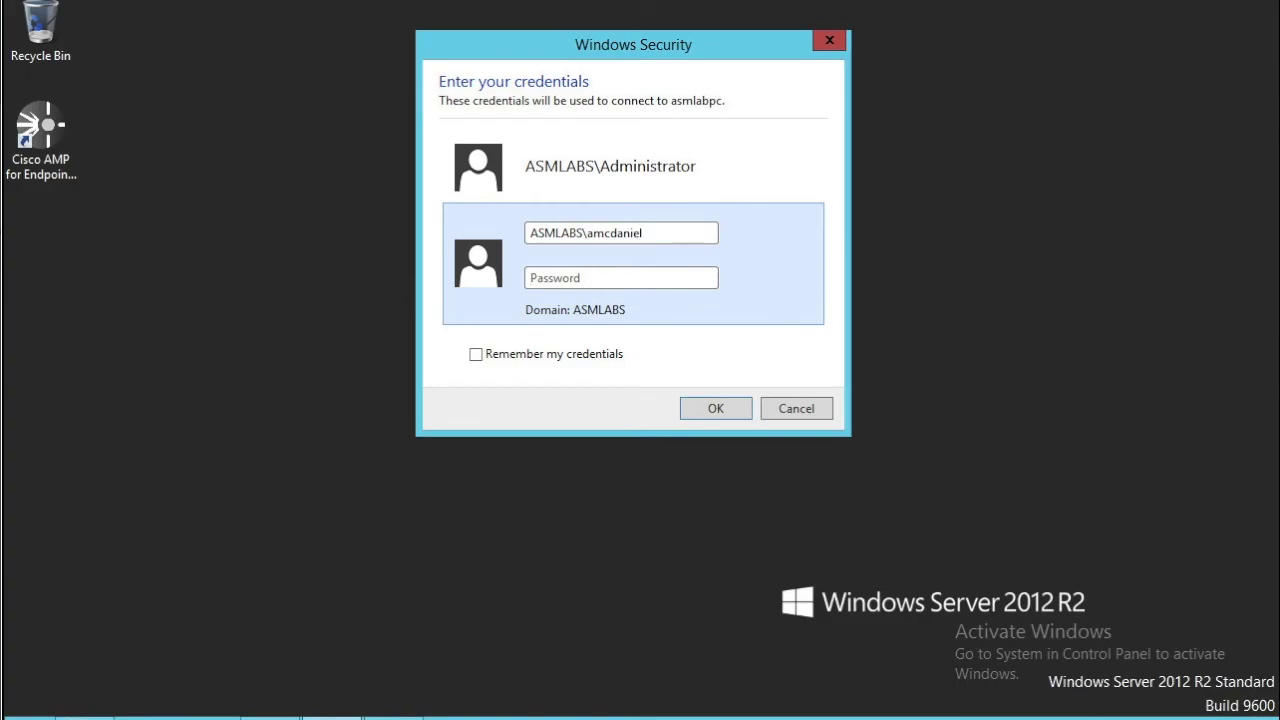
pyautogui.write('•••••••••')
pyautogui.click(716, 409)
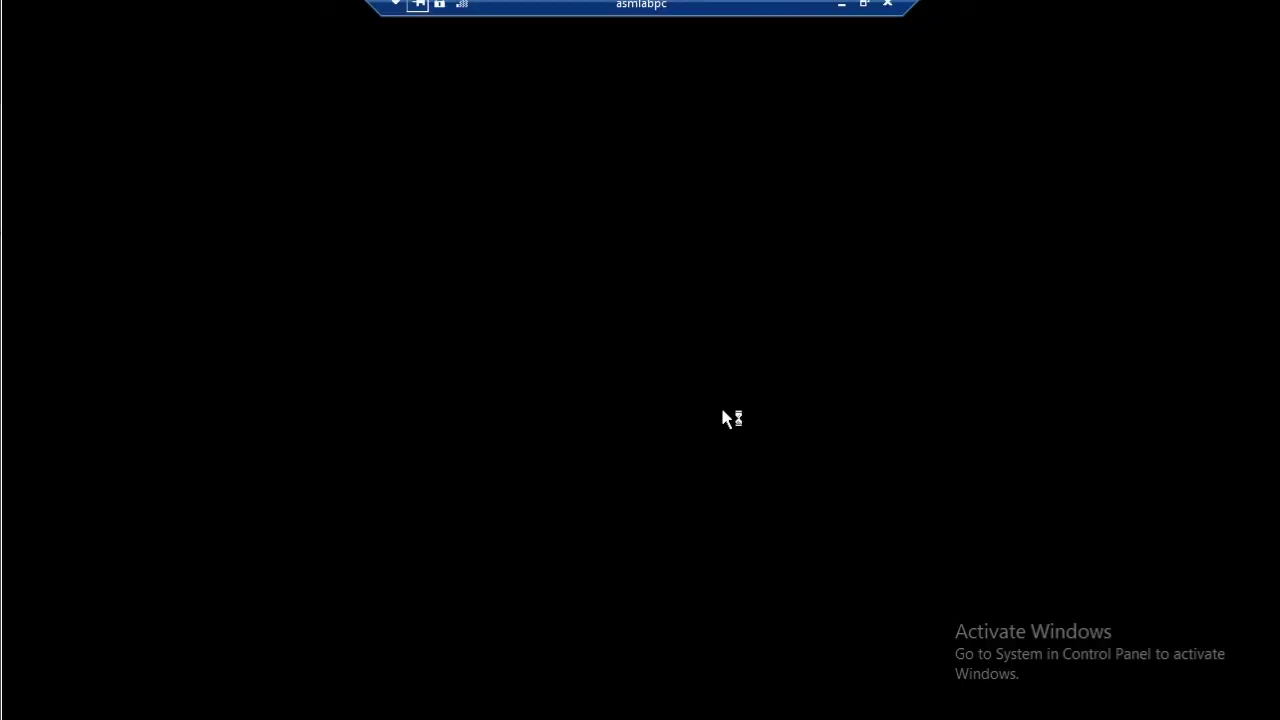